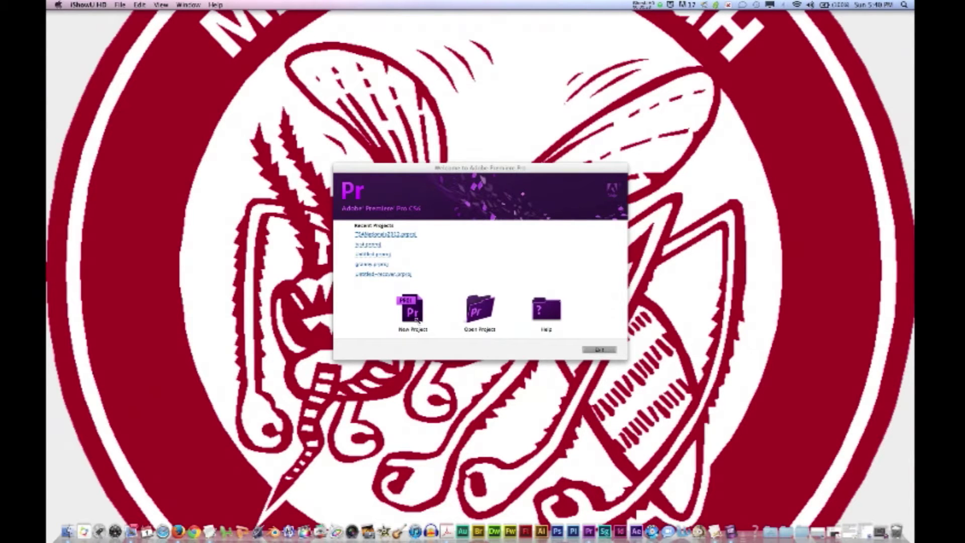
Start a brand-new project from the Premiere Pro Welcome screen
click(415, 315)
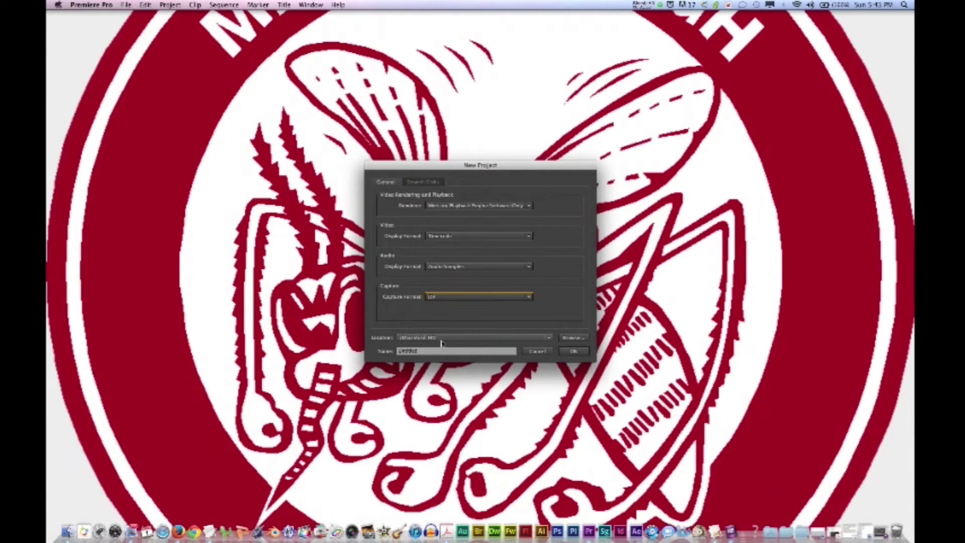
Open the folder chooser for the new project's Location
click(573, 337)
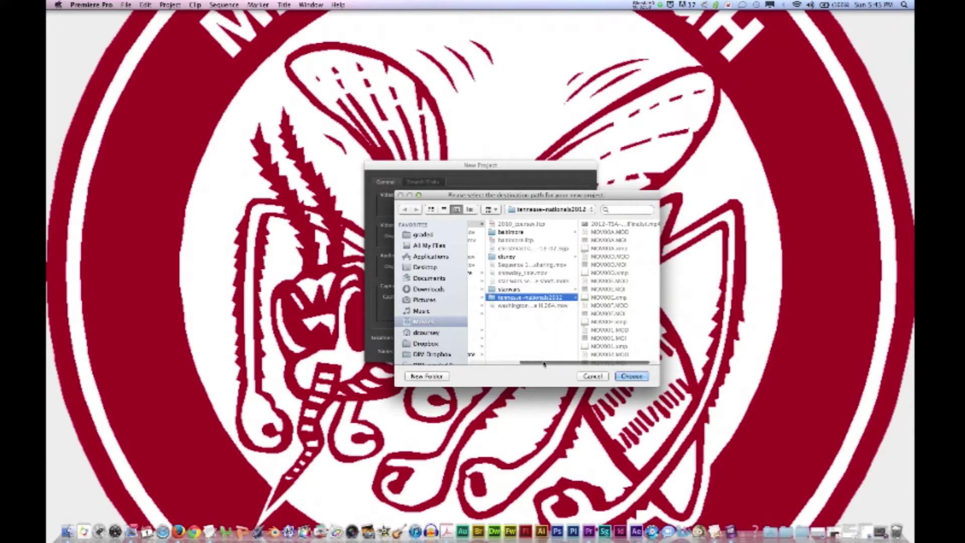
Set the project location to the Premiere folder in the external drive's teaching videos folder
scroll(538, 352, left, 1)
scroll(453, 302, down, 5)
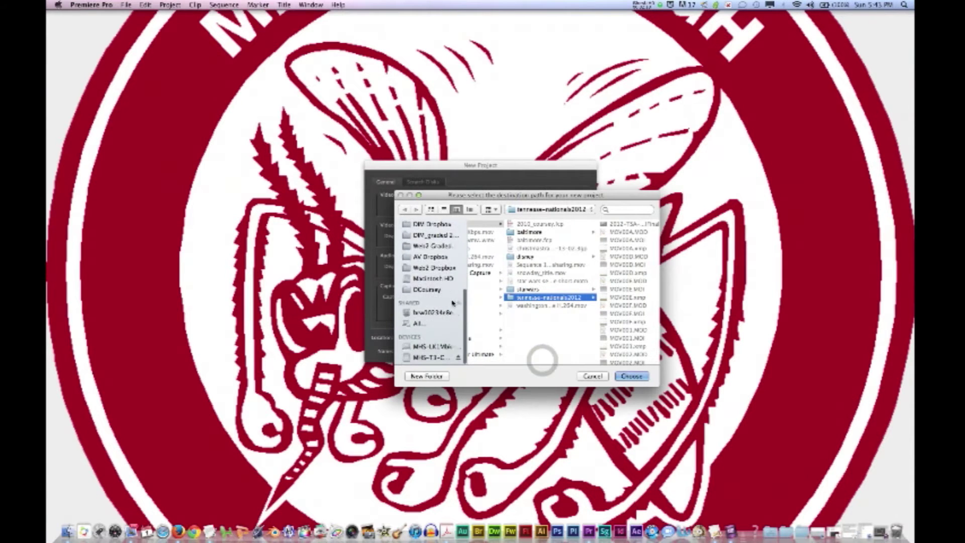
click(429, 358)
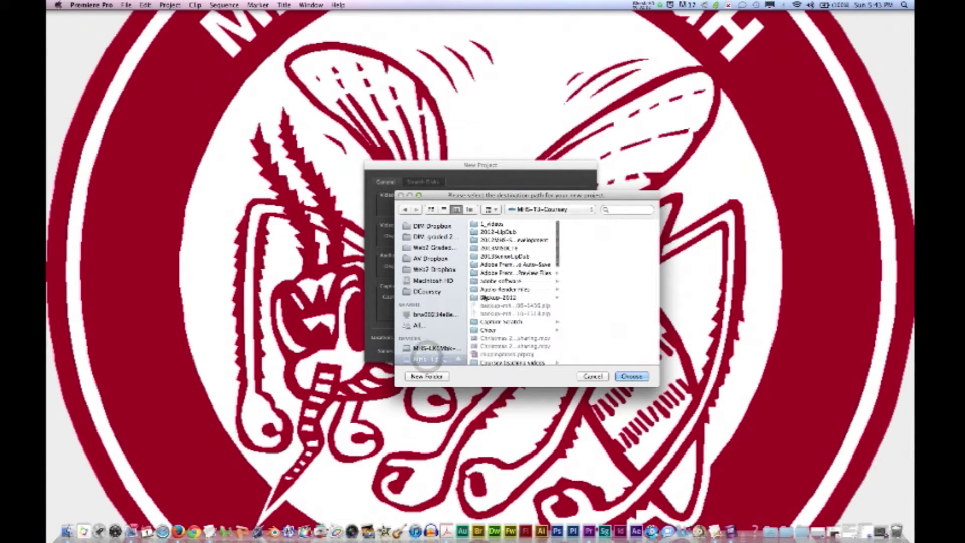
scroll(509, 290, down, 10)
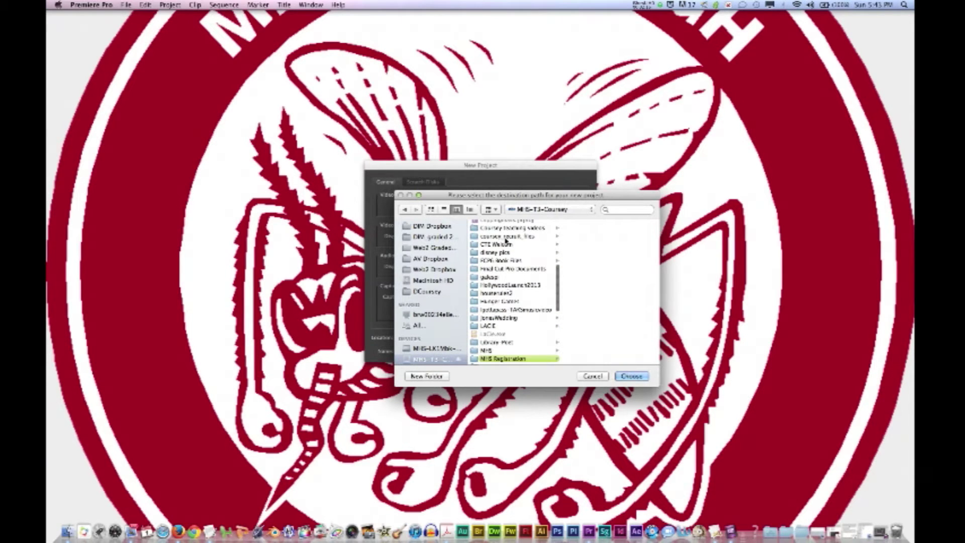
click(508, 228)
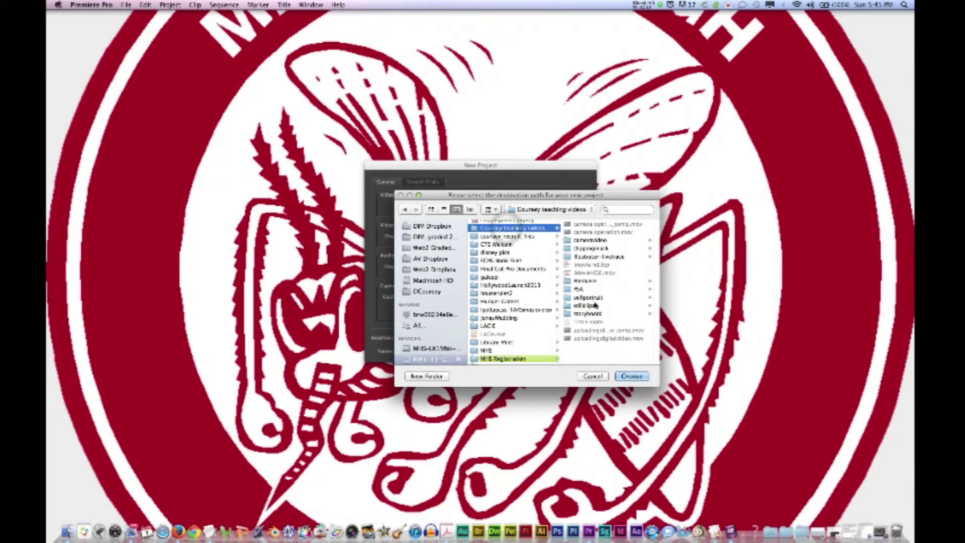
click(584, 281)
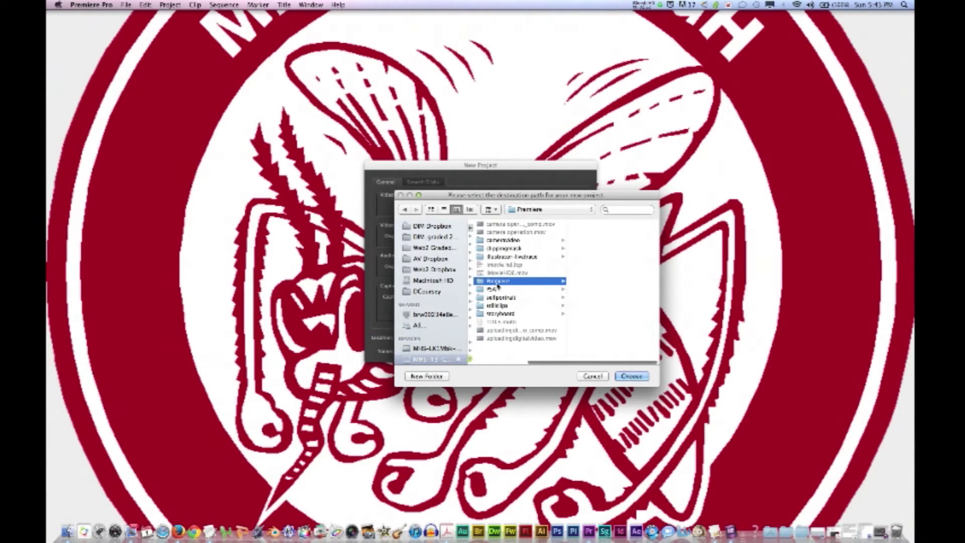
click(631, 377)
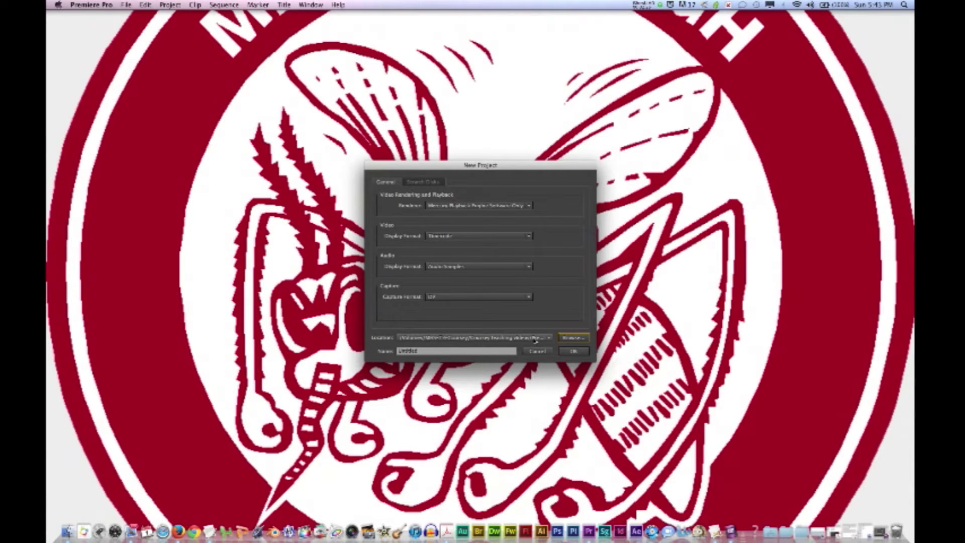
Name the project 'pledge' and keep the capture format as DV
drag(425, 352, 371, 349)
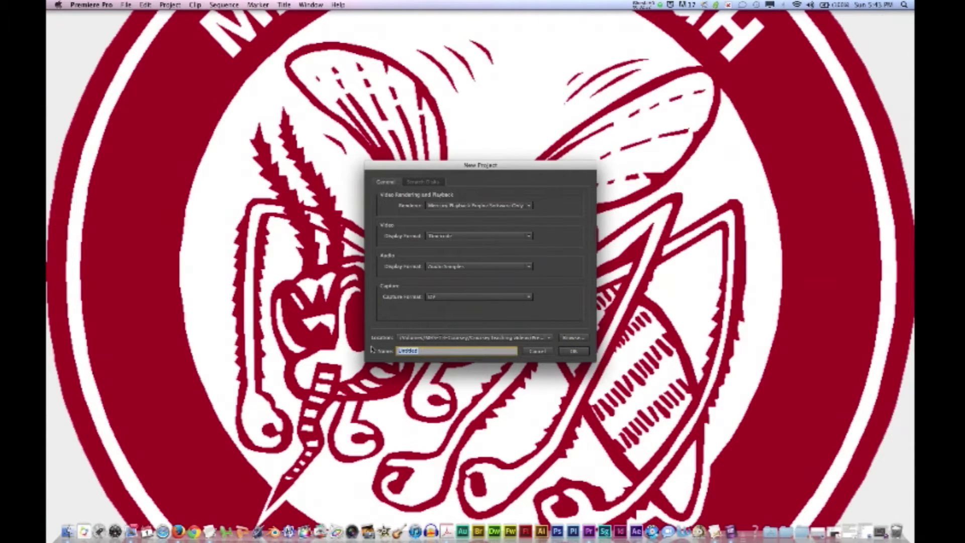
text(p)
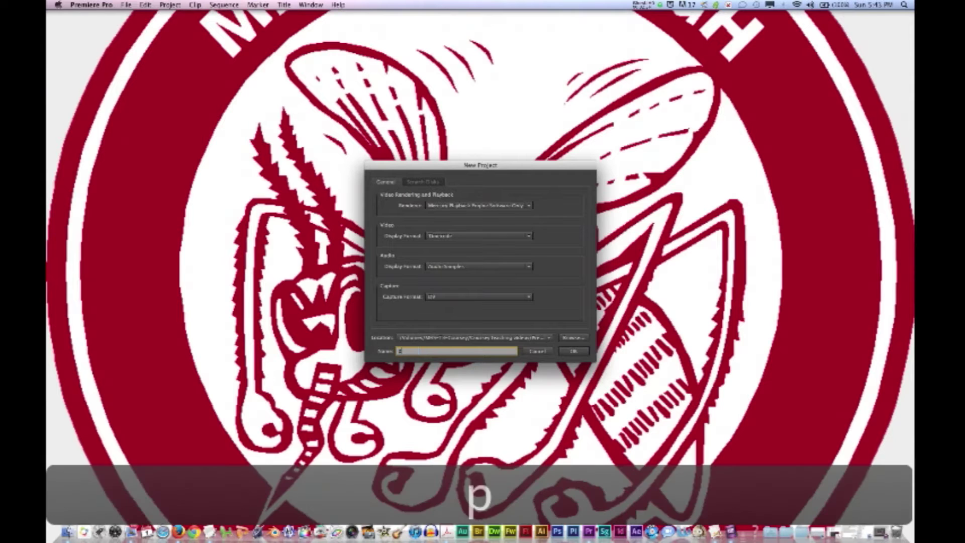
text(ledgee)
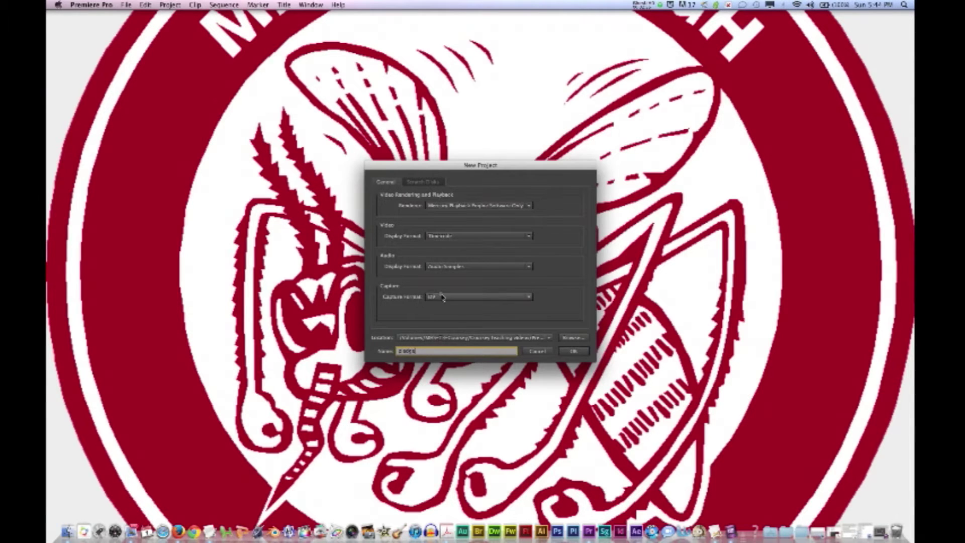
click(432, 297)
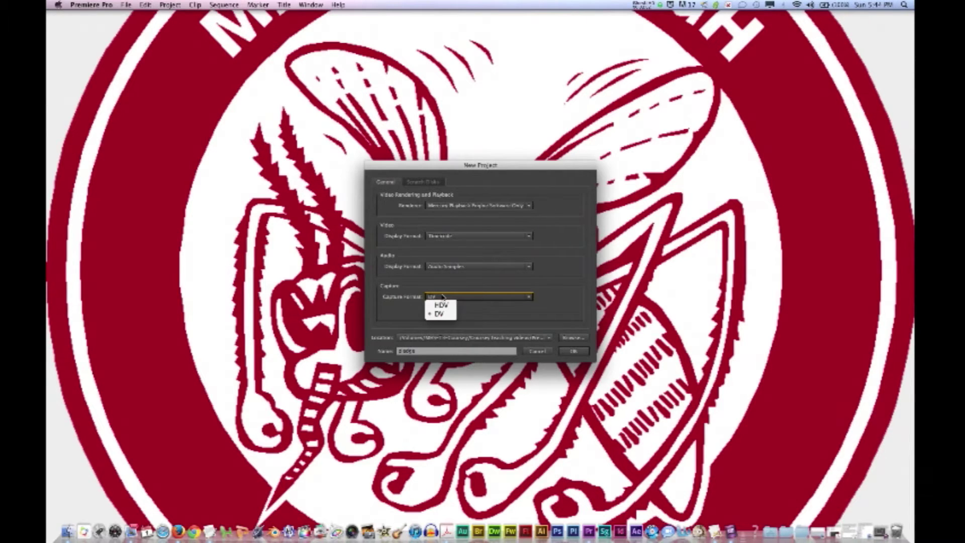
click(498, 281)
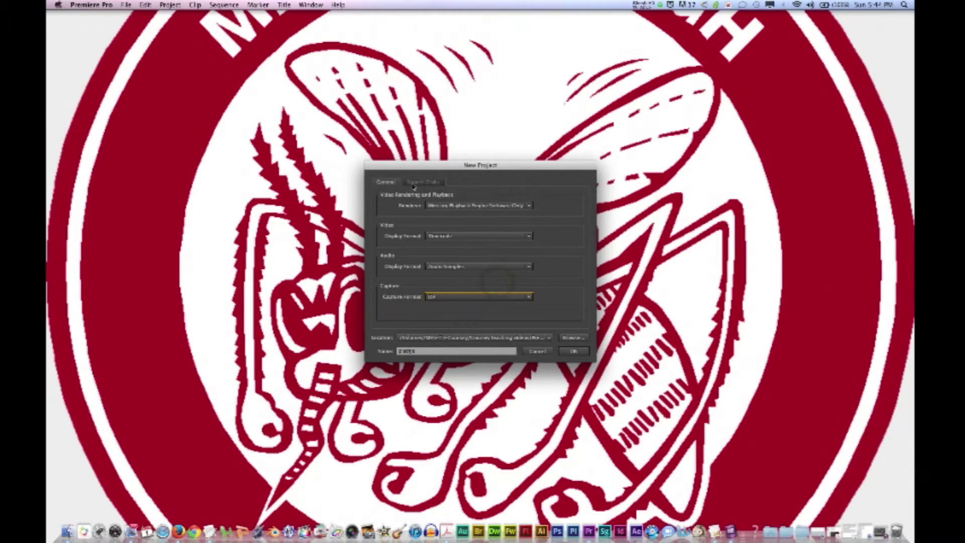
click(418, 184)
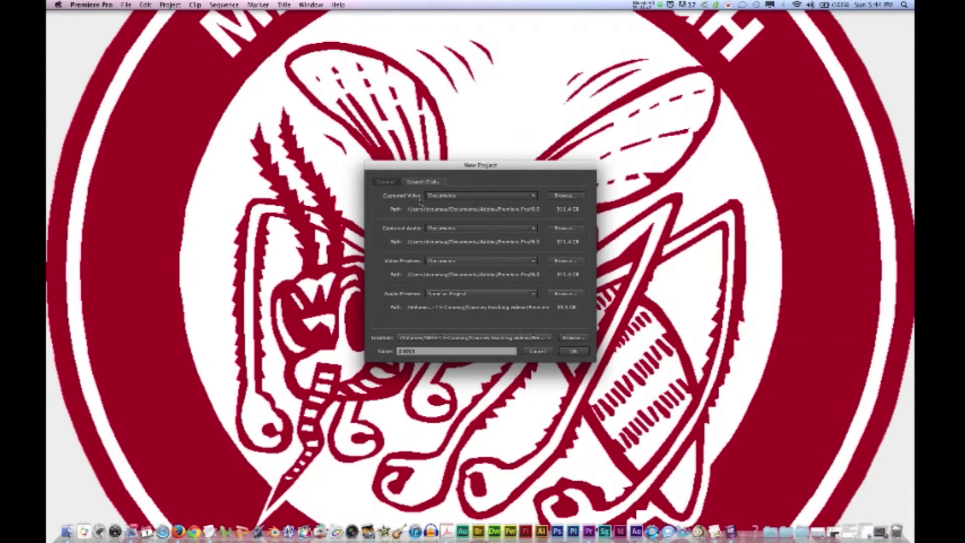
Set captured video, captured audio and video previews to Same as Project, then create the project
click(531, 196)
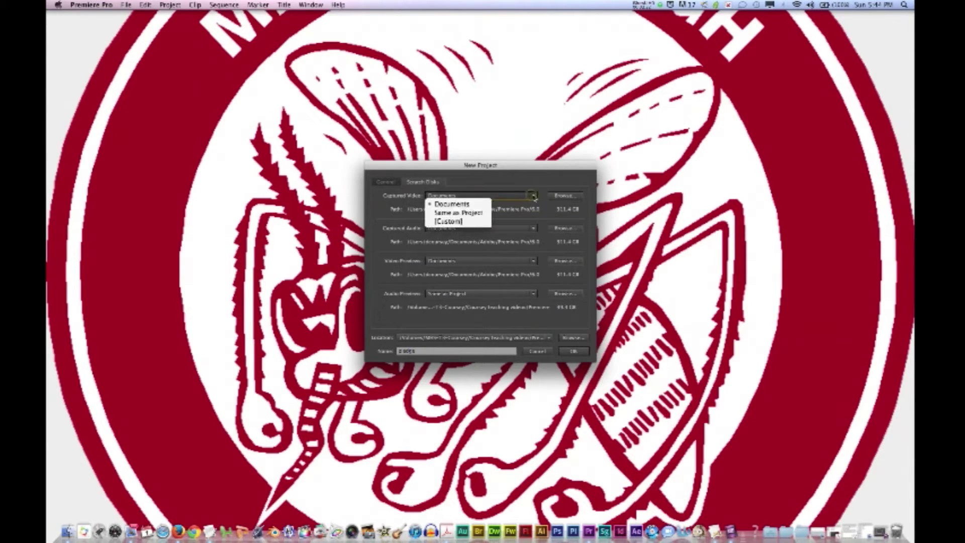
click(478, 213)
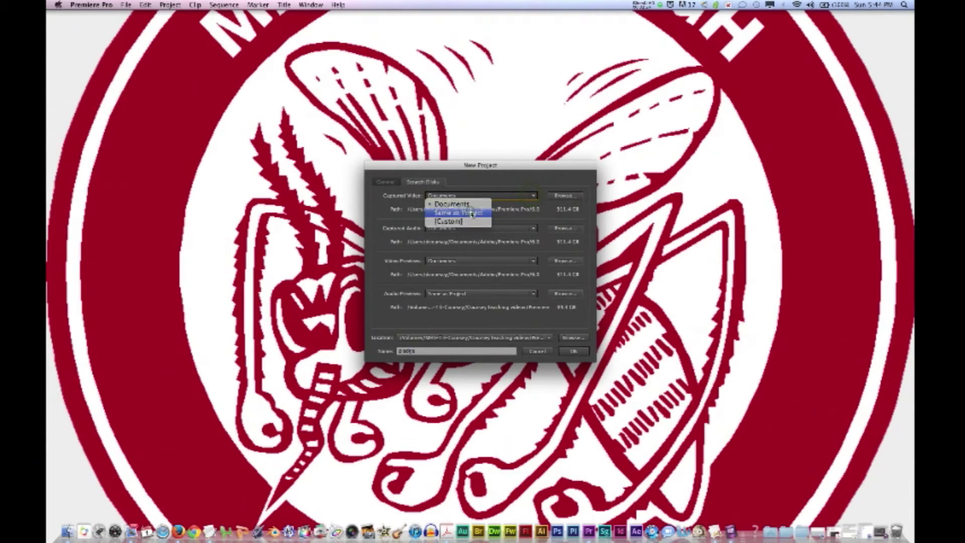
click(459, 231)
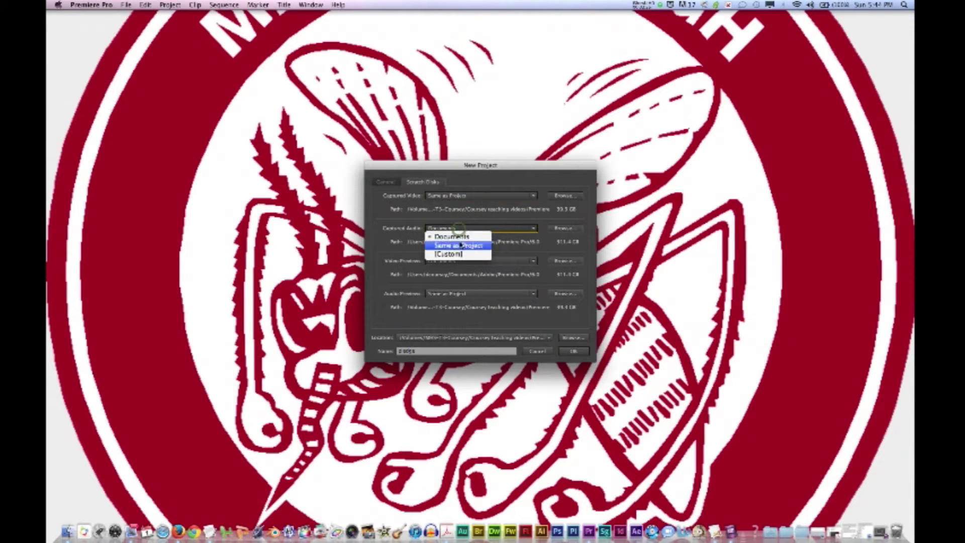
click(458, 242)
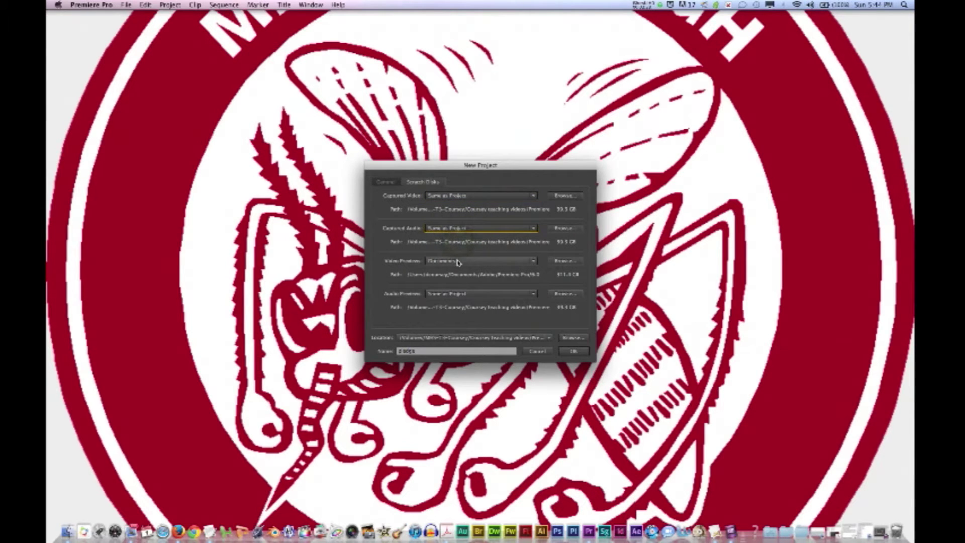
click(459, 260)
click(459, 278)
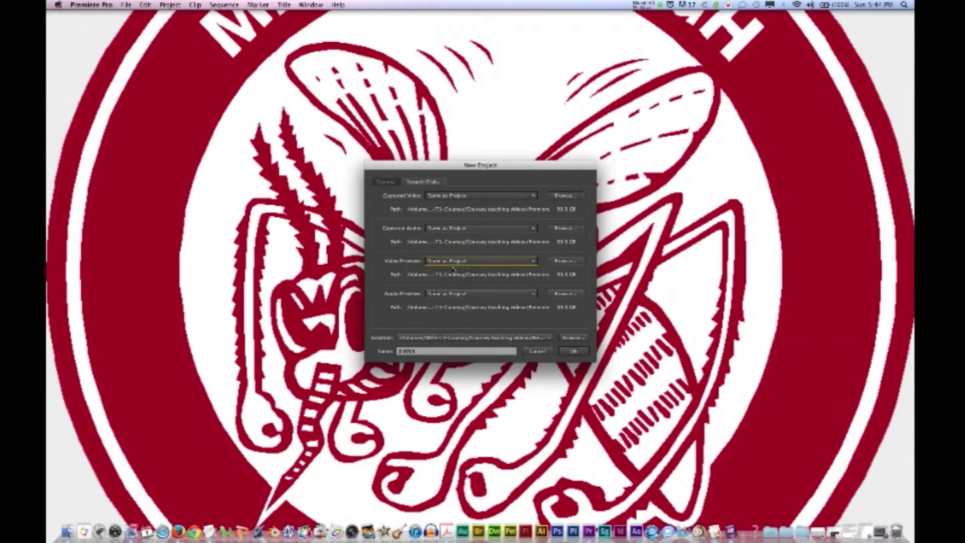
click(385, 182)
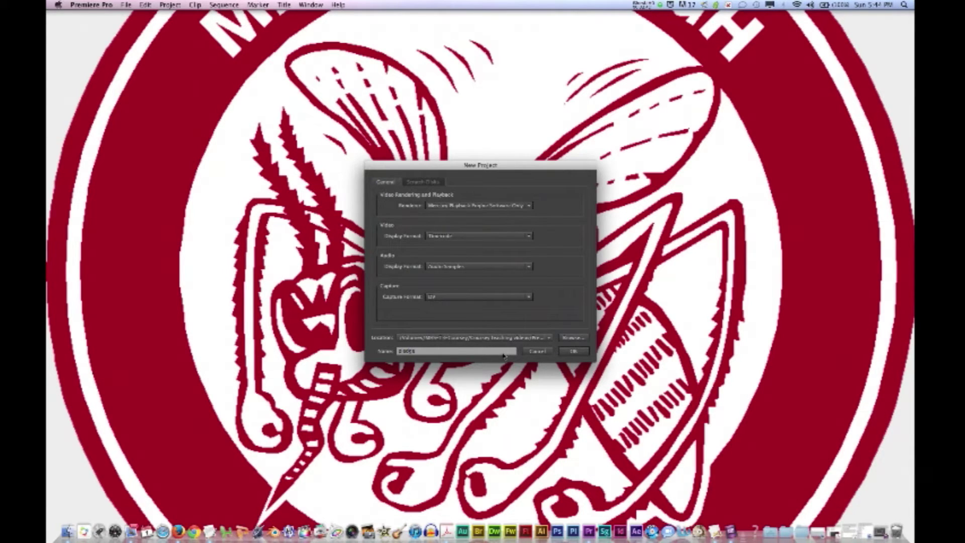
click(575, 353)
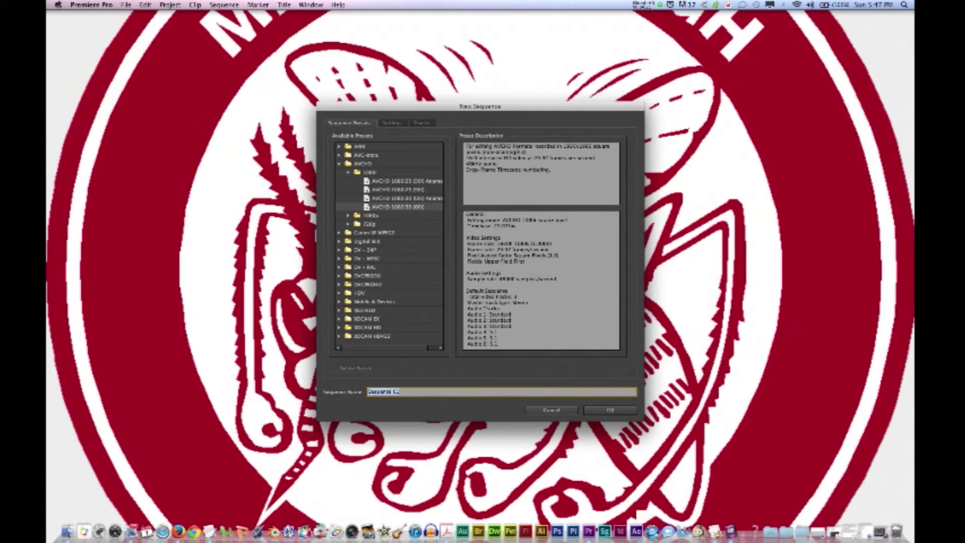
Create Sequence 01 using the AVCHD 1080i preset
click(604, 410)
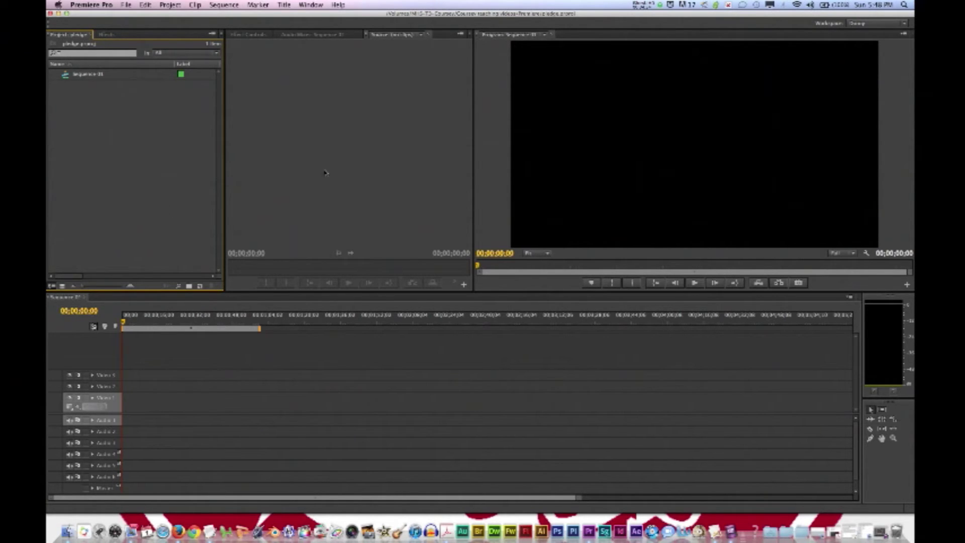
Activate the Source monitor, Program monitor and Timeline panels in turn
click(347, 172)
click(573, 166)
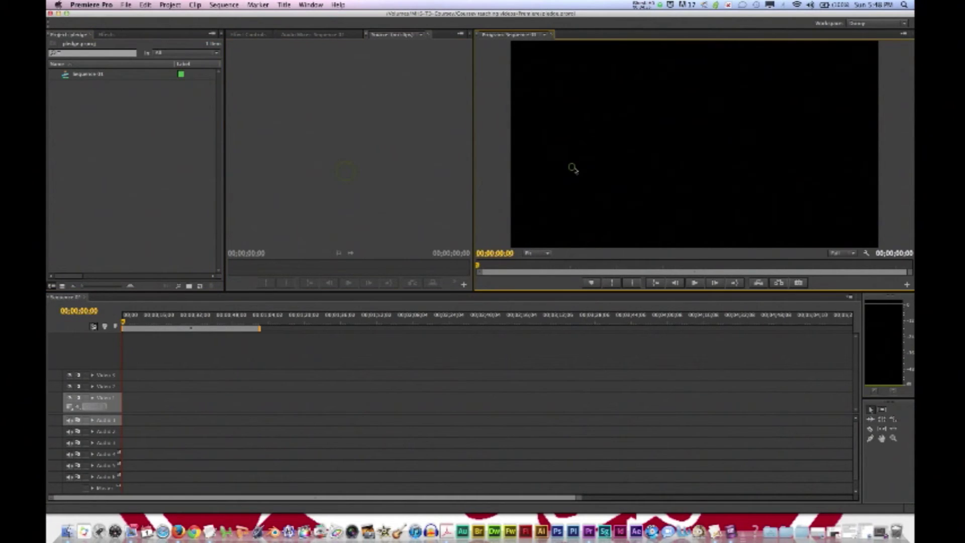
click(239, 382)
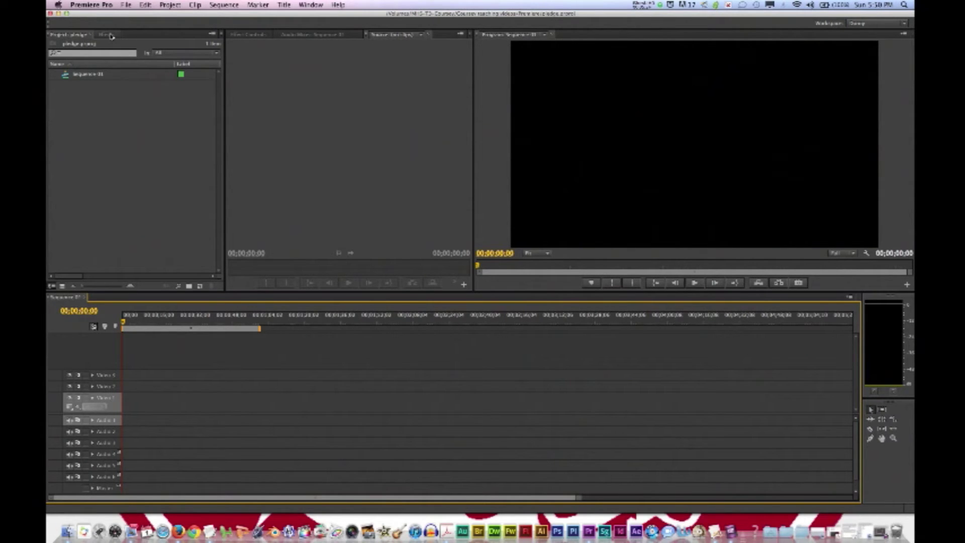
Look over the Window workspace choices without changing anything, then switch to Finder
click(312, 5)
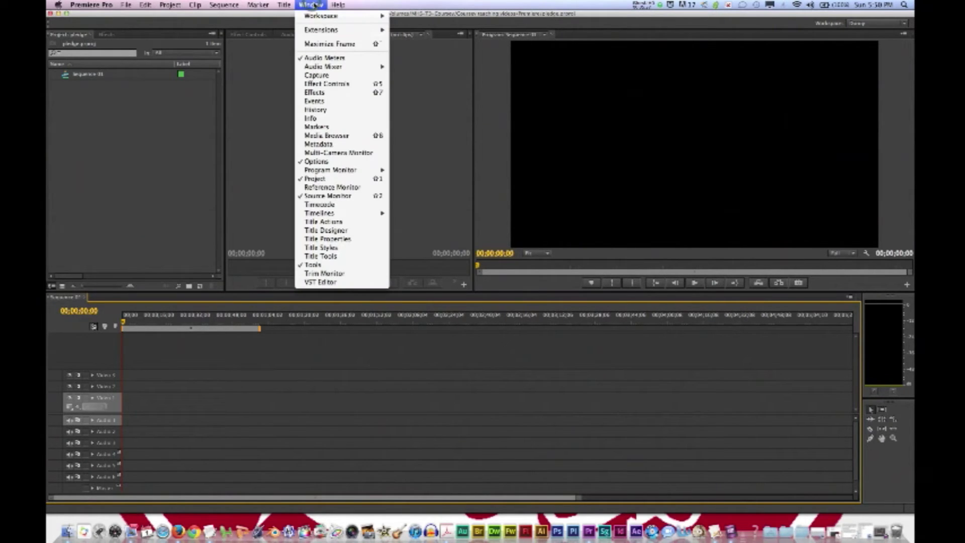
mouse_move(327, 15)
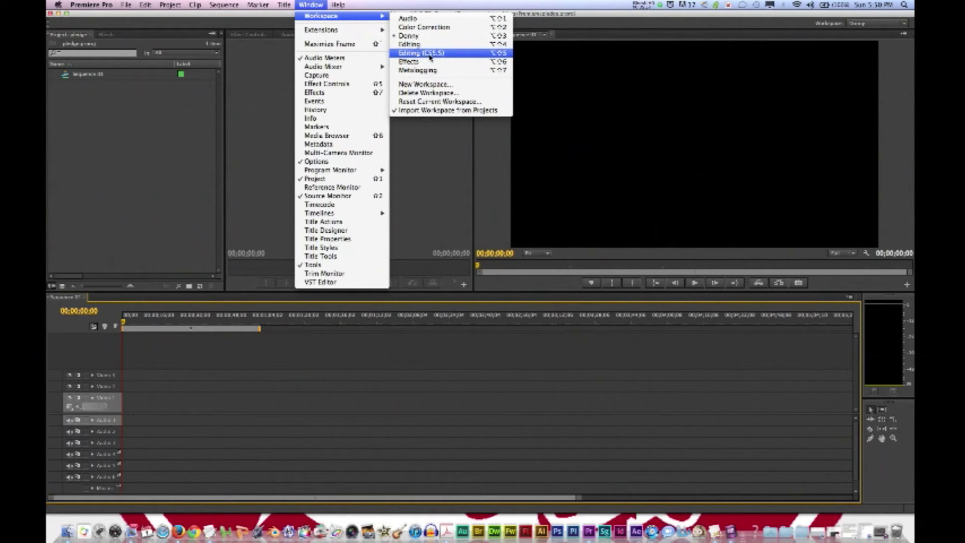
click(310, 4)
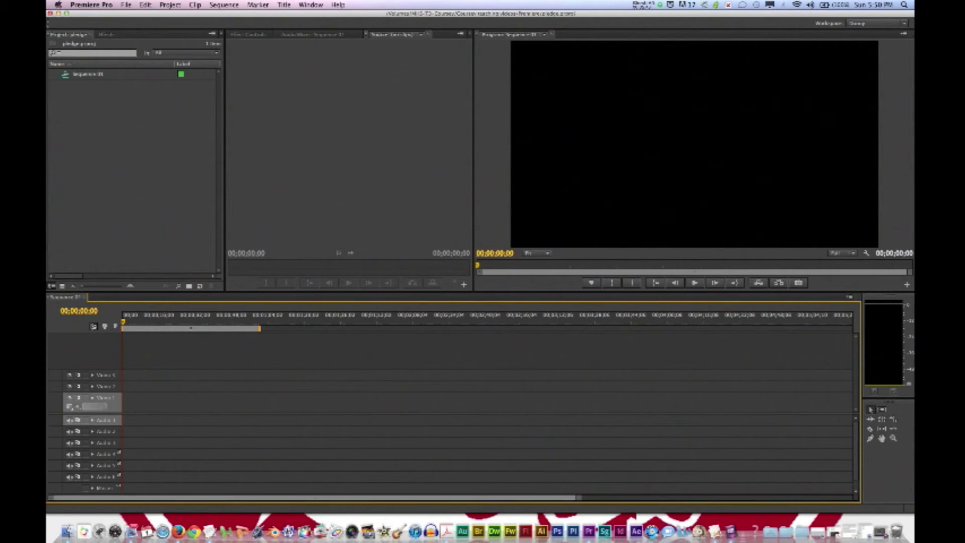
click(67, 531)
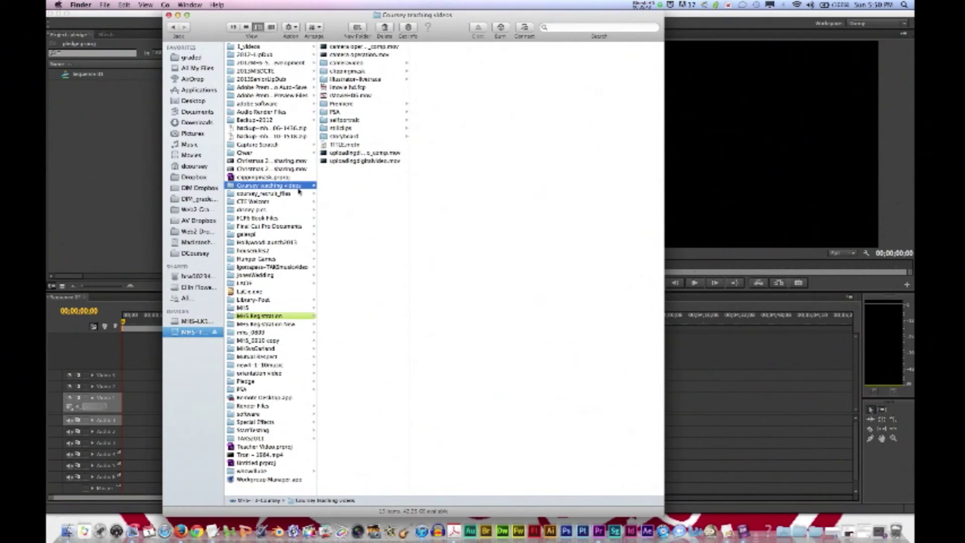
Open the Premiere project folder in Finder and view its contents
click(364, 104)
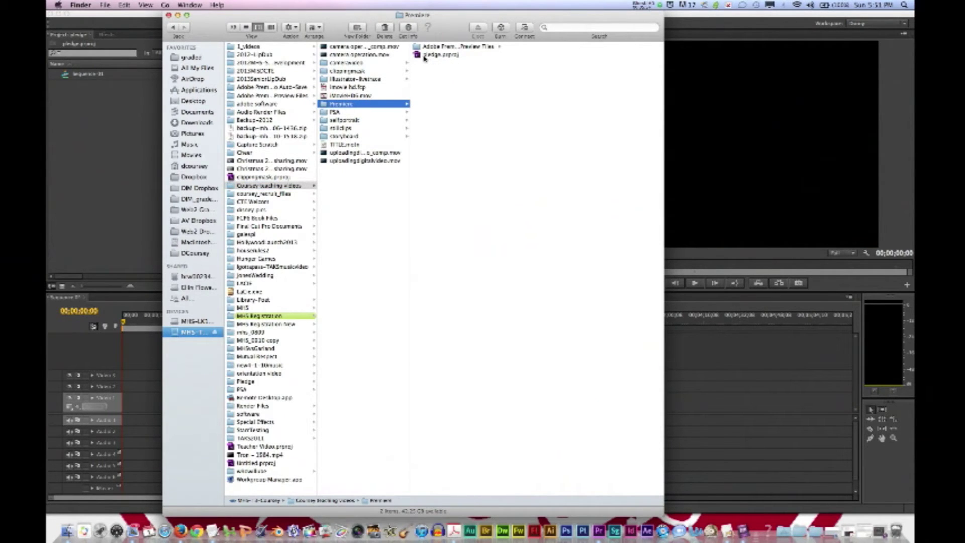
click(449, 48)
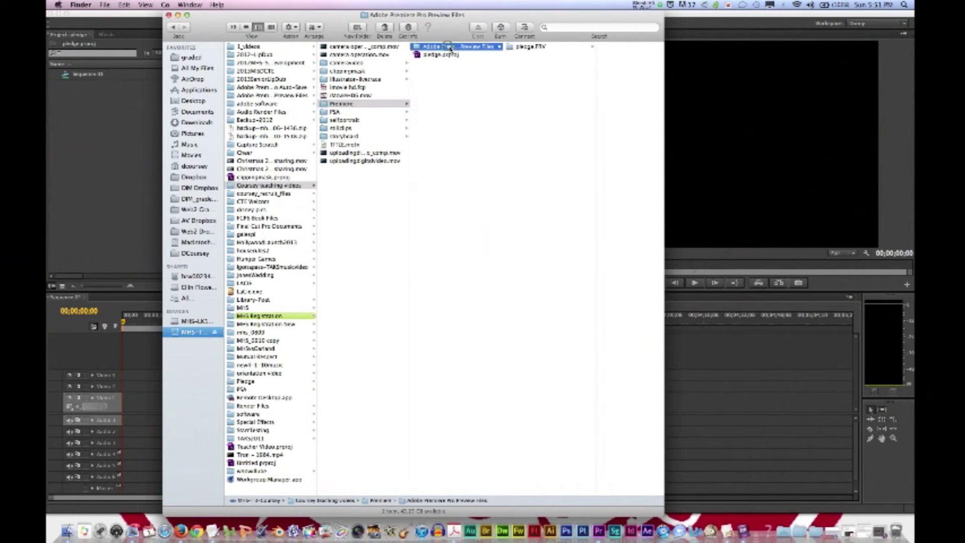
click(430, 65)
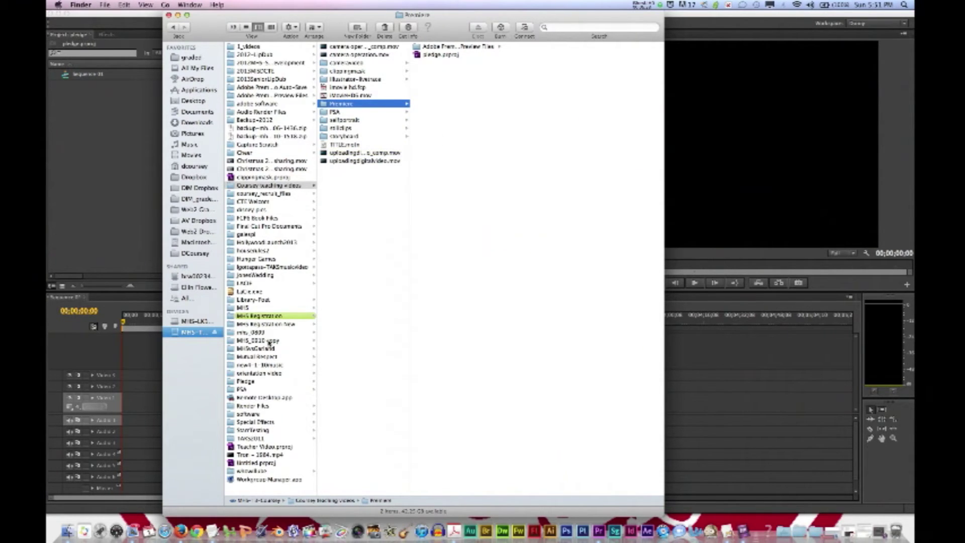
Copy the Audio and Footage folders from Pledge, then return to the Premiere folder
click(261, 390)
click(256, 382)
click(347, 63)
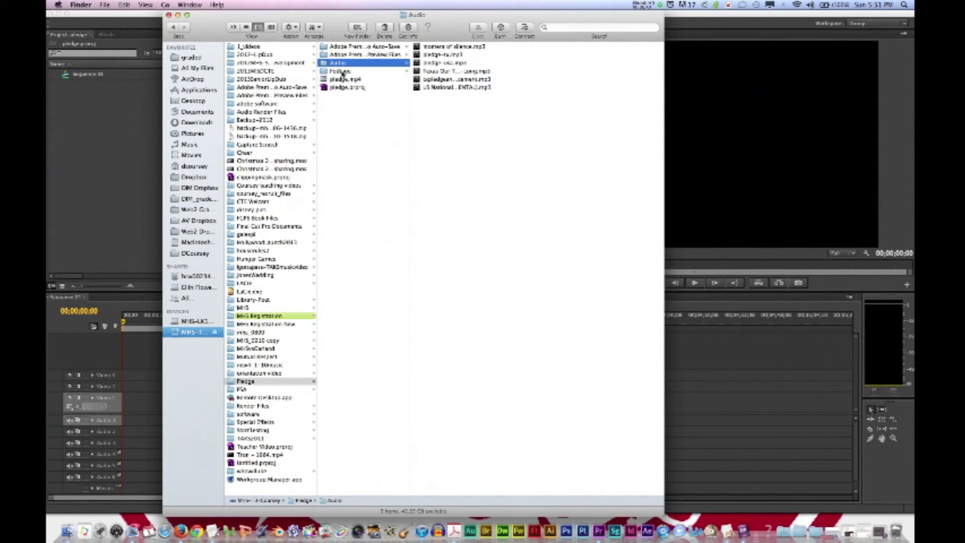
click(341, 71)
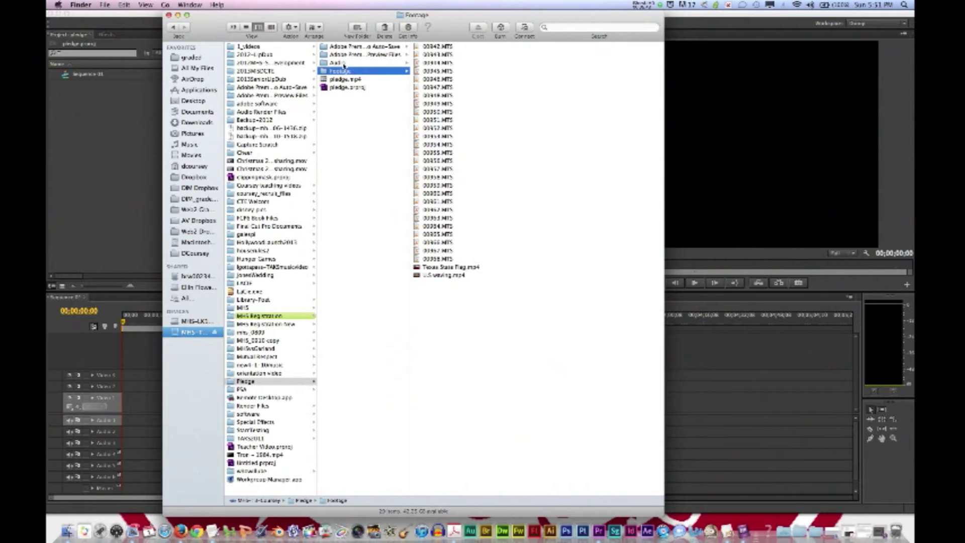
drag(343, 65, 339, 73)
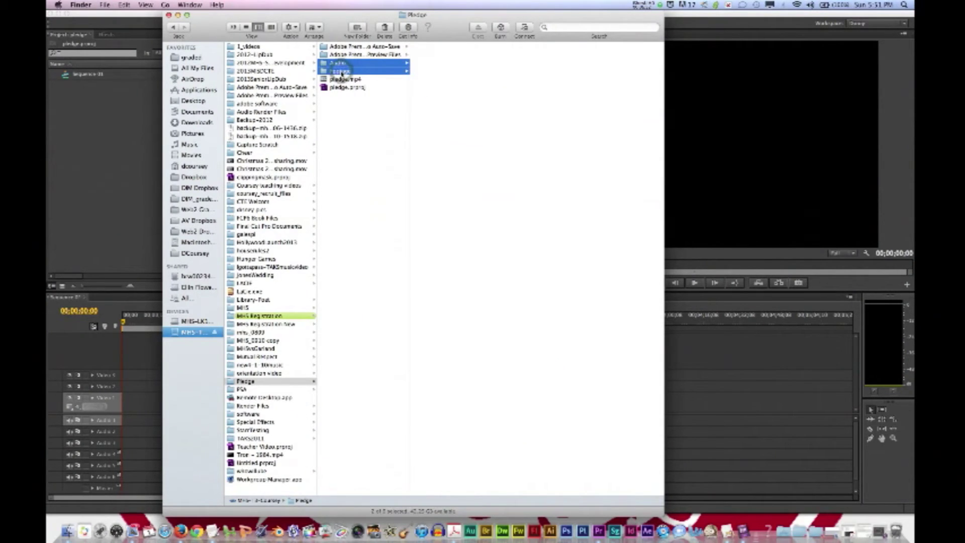
click(124, 5)
click(137, 46)
click(171, 27)
click(171, 28)
Paste the Audio and Footage folders into the Premiere folder and move the Finder window right
right_click(442, 104)
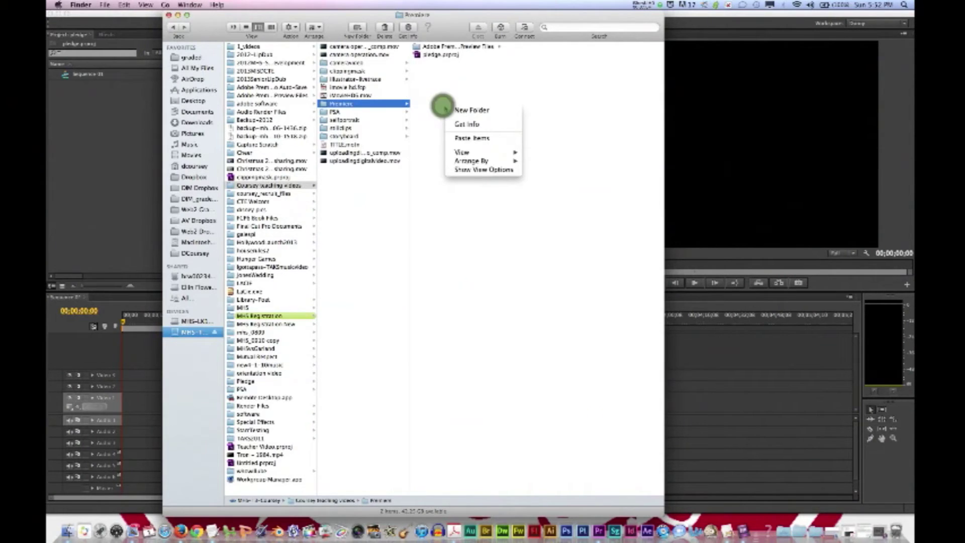
click(472, 136)
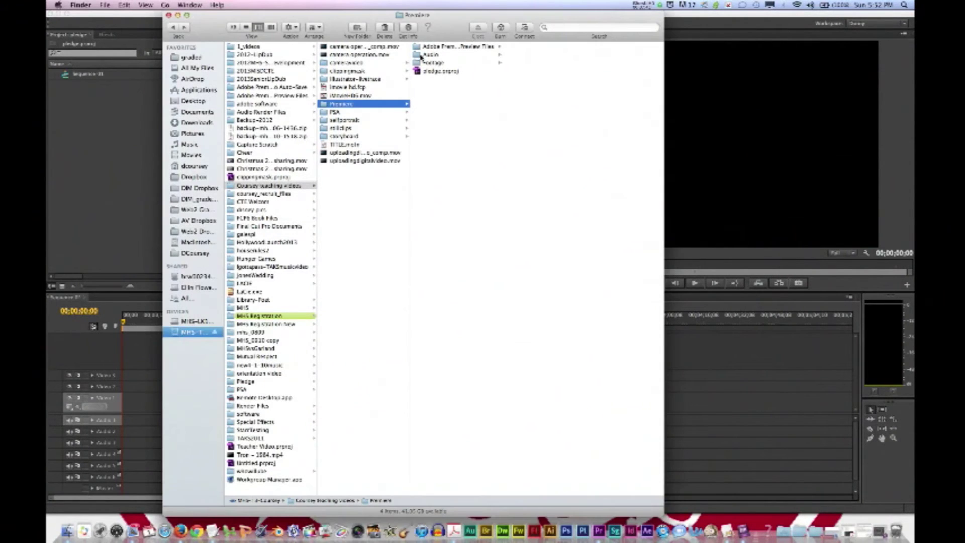
drag(209, 12, 320, 11)
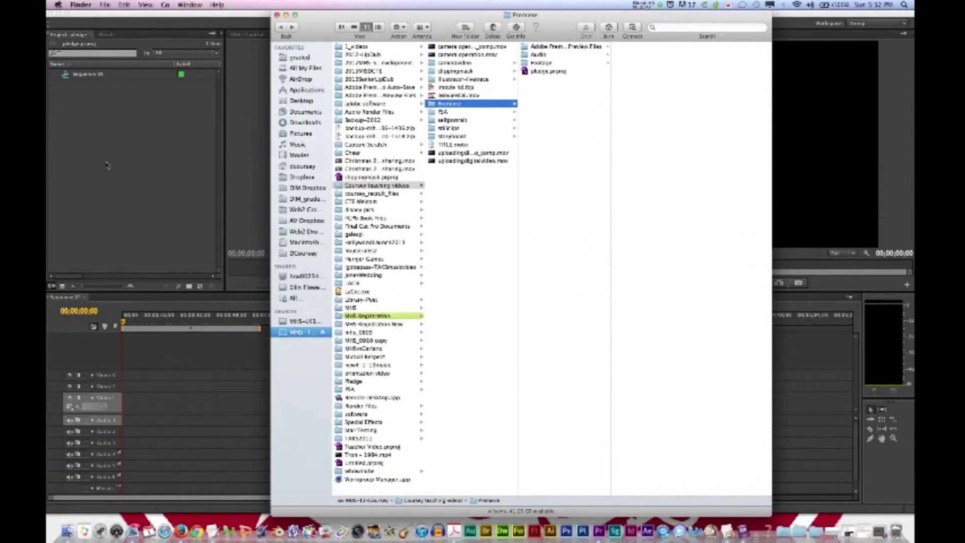
Drag the Audio folder into the Project panel, creating a bin of six mp3 files
click(537, 56)
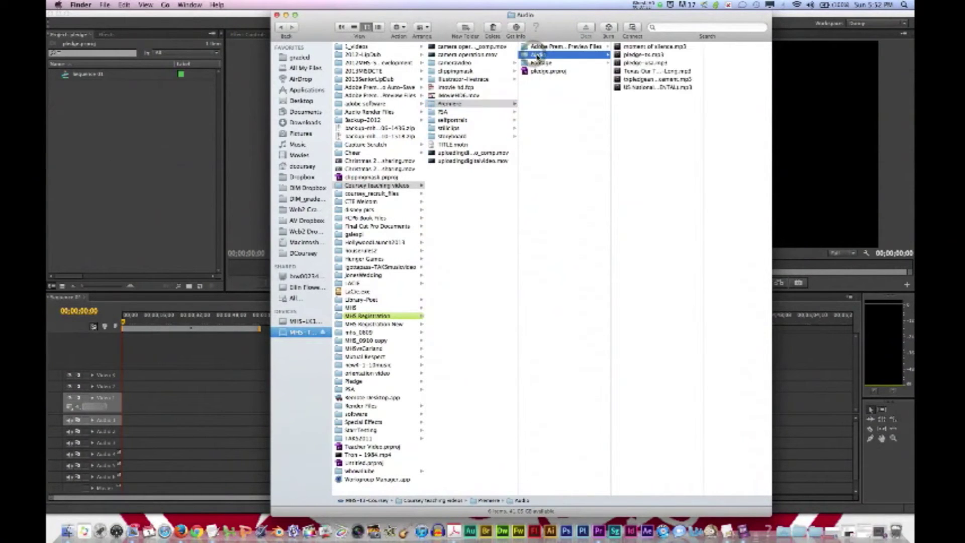
drag(536, 55, 130, 147)
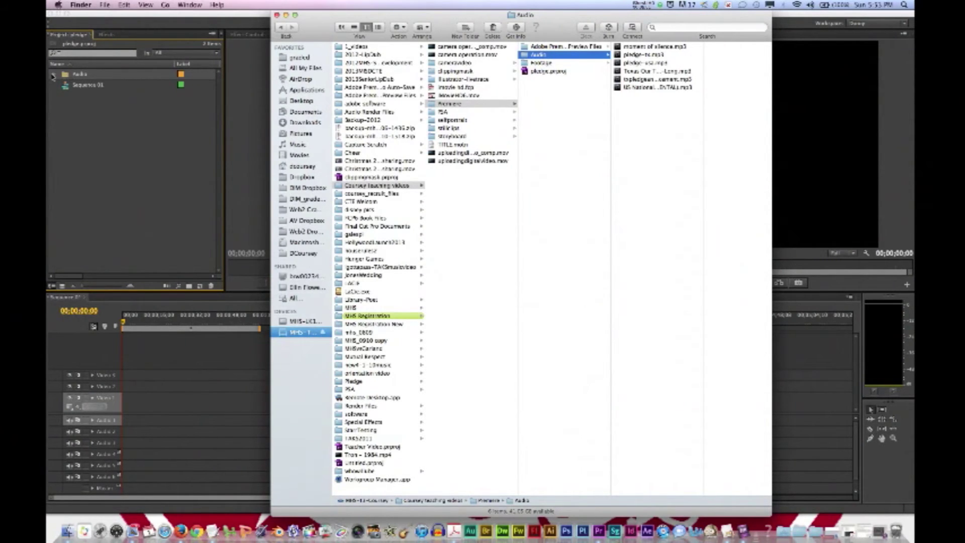
click(54, 75)
click(53, 75)
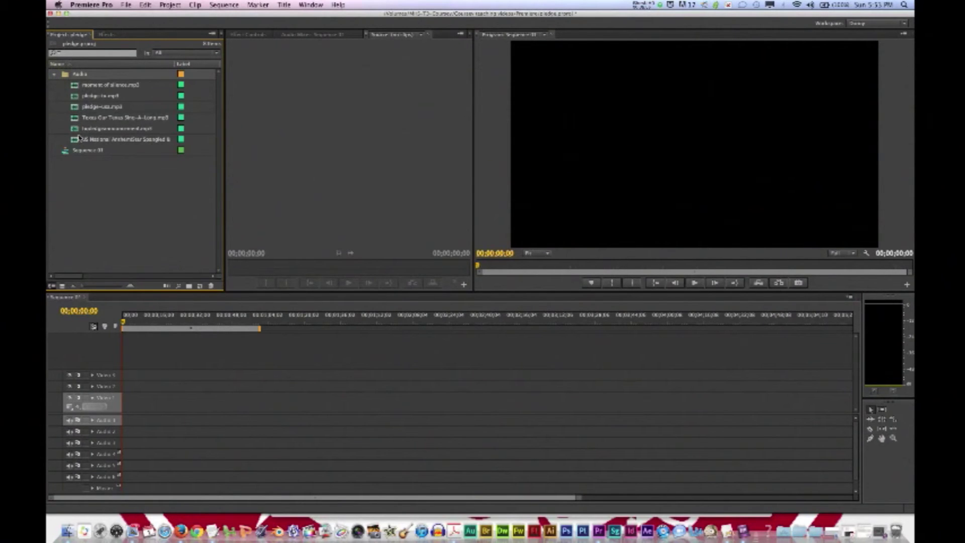
click(65, 530)
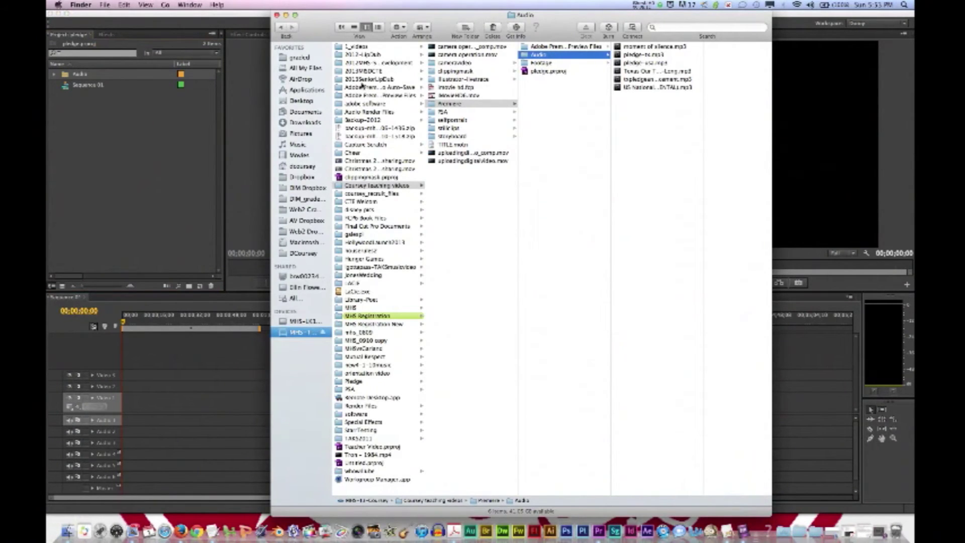
Import the Footage folder into the pledge project via the Project panel's Import option
click(74, 140)
right_click(74, 140)
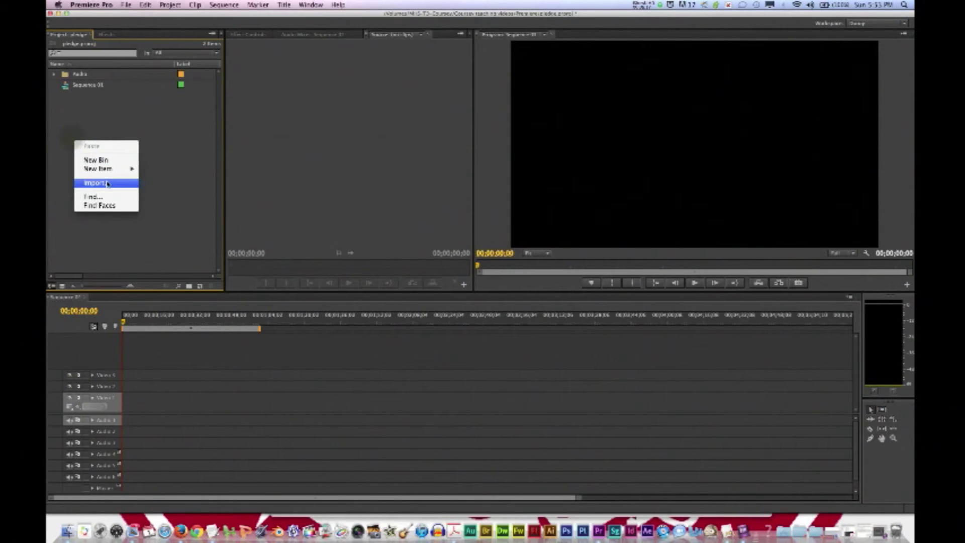
click(106, 183)
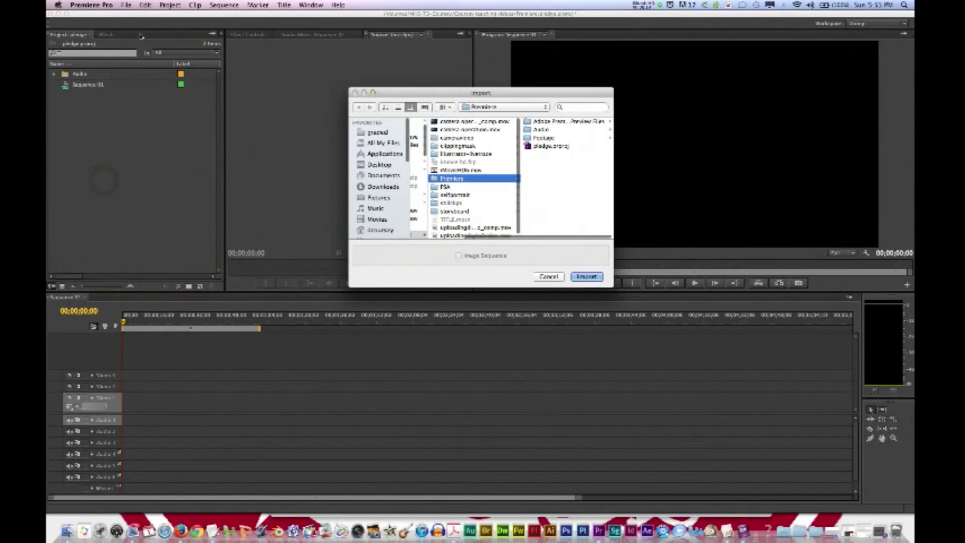
click(544, 138)
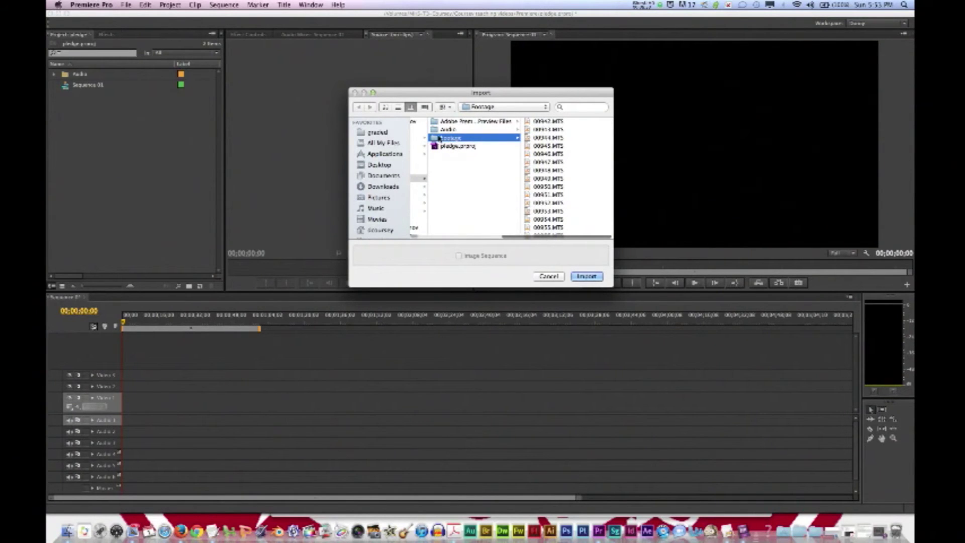
click(589, 277)
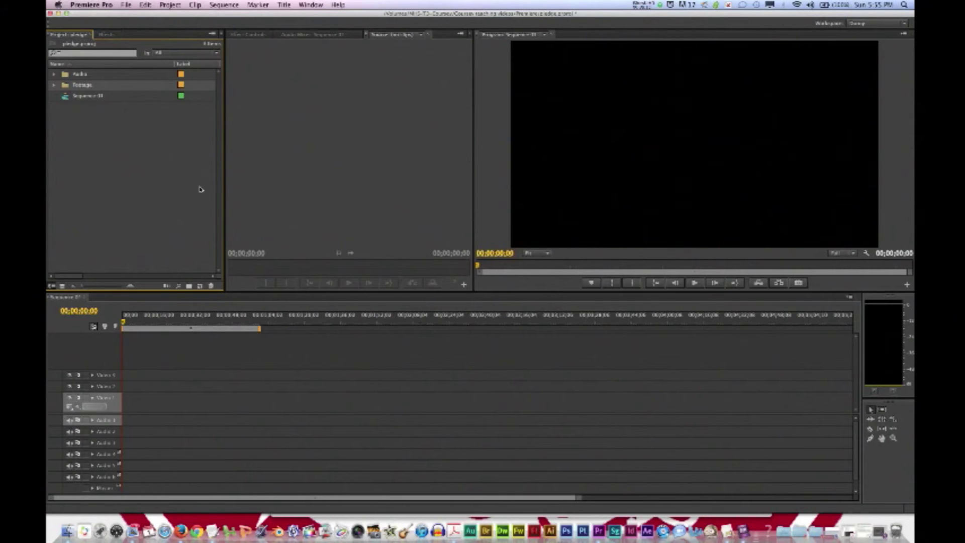
Redock the Project panel beside the Effects panel, which now fills the left side
drag(70, 34, 317, 58)
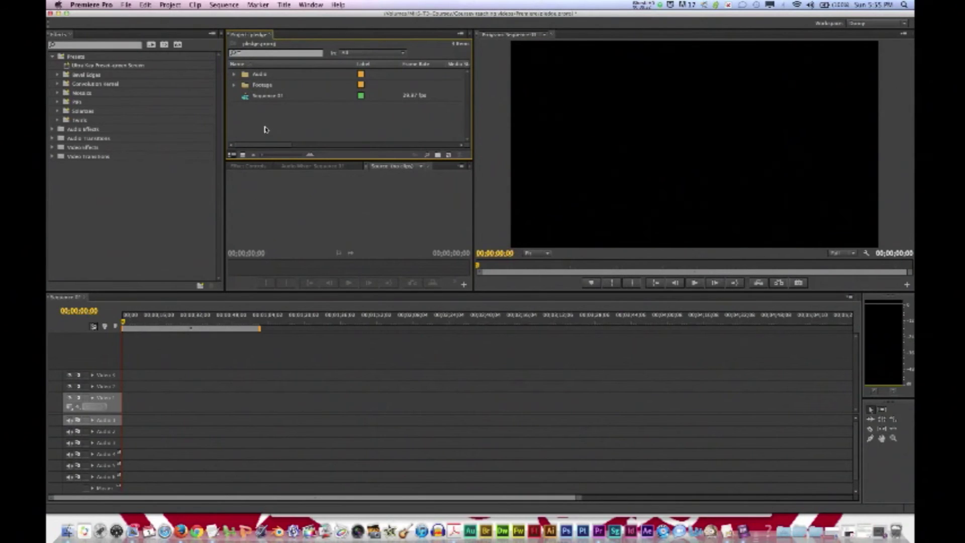
Reset the current workspace to its default layout and enlarge the timeline area
click(325, 4)
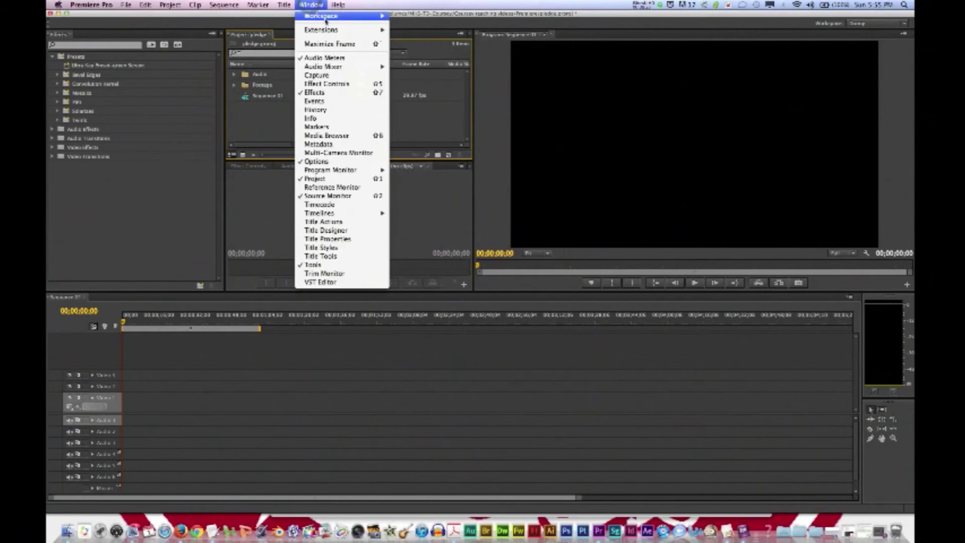
mouse_move(321, 15)
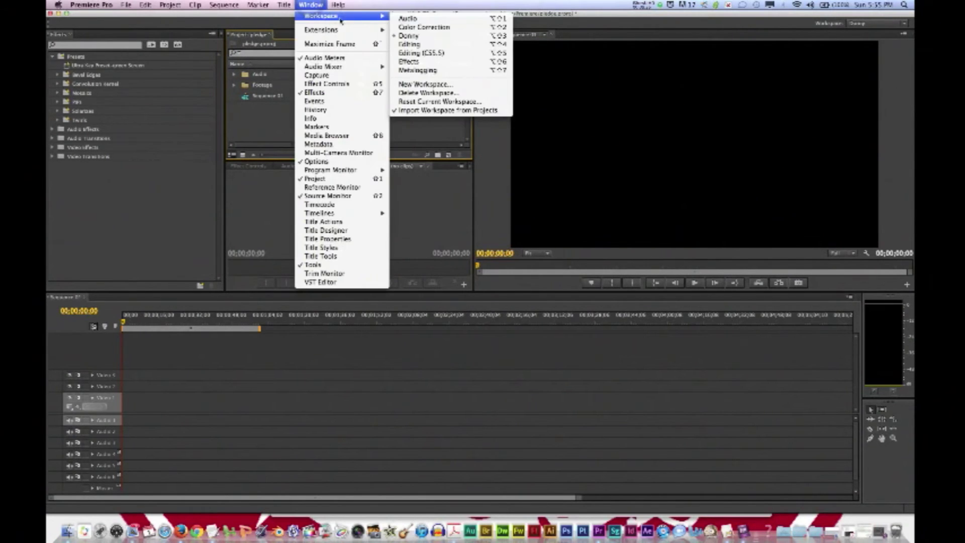
click(429, 101)
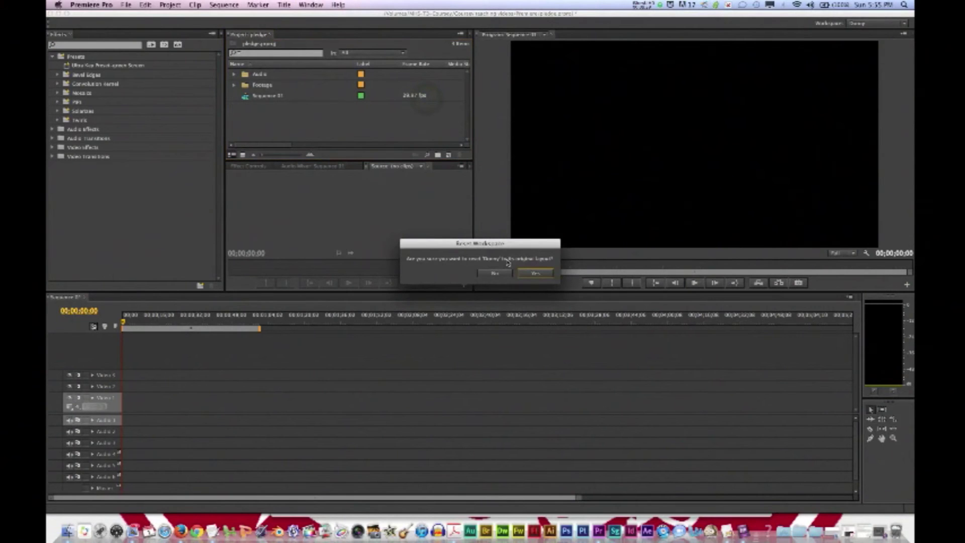
click(535, 273)
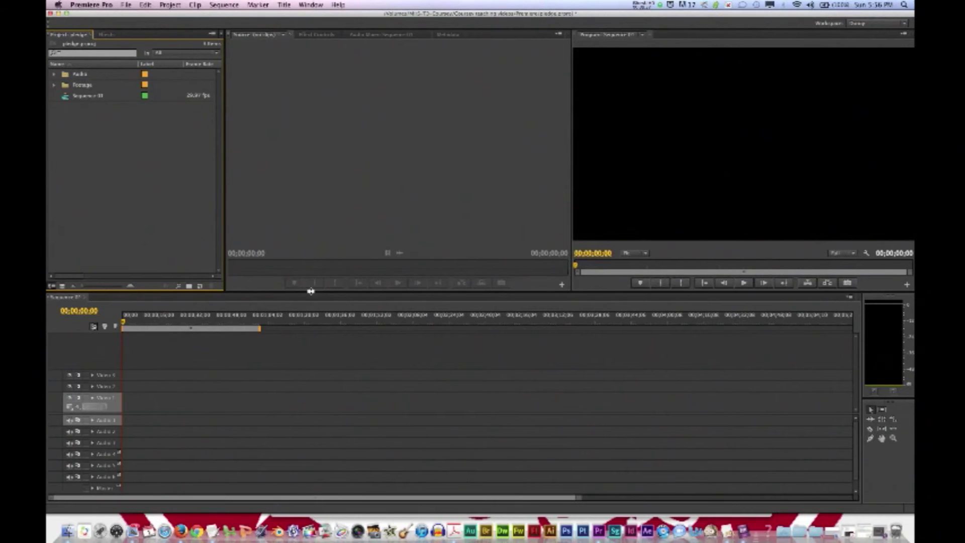
drag(311, 291, 305, 268)
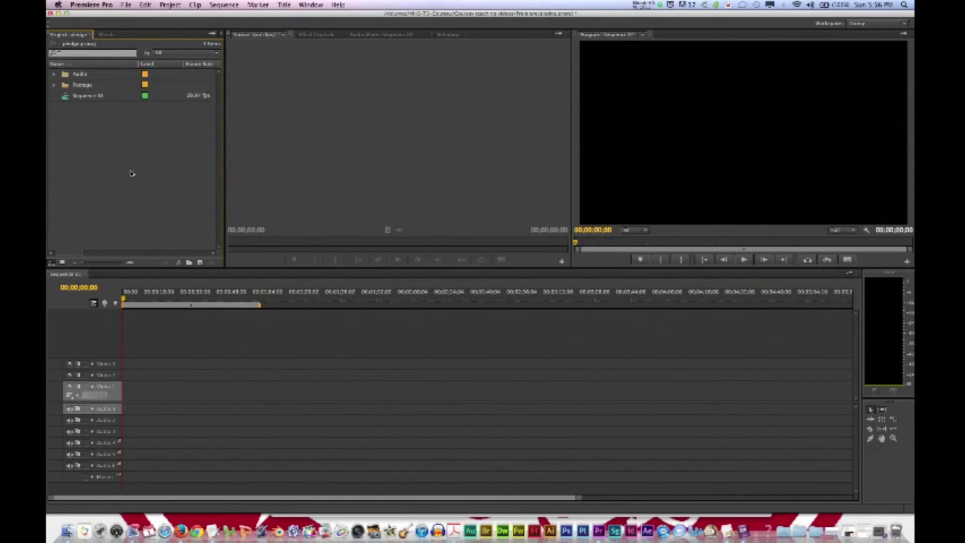
Expand and collapse the Audio and Footage bins to inspect their contents
click(54, 74)
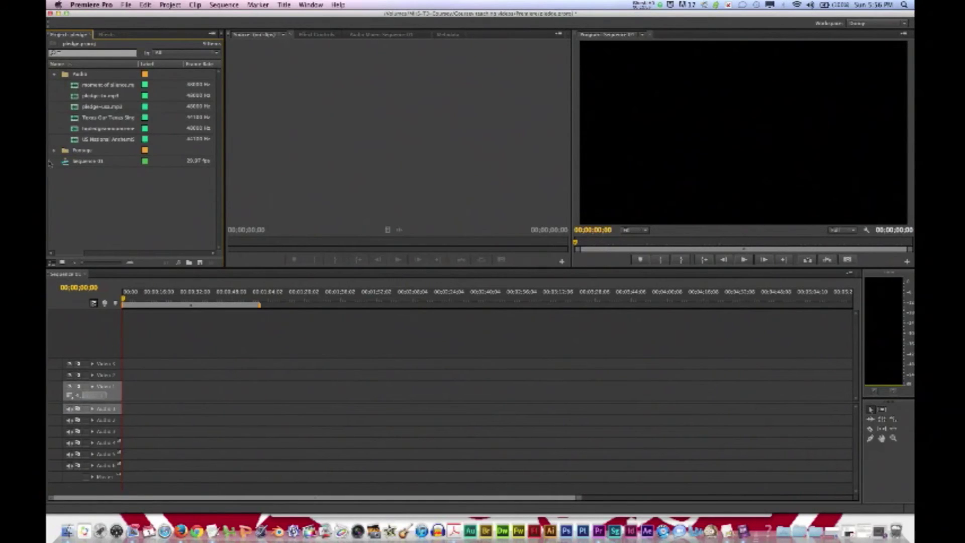
click(54, 150)
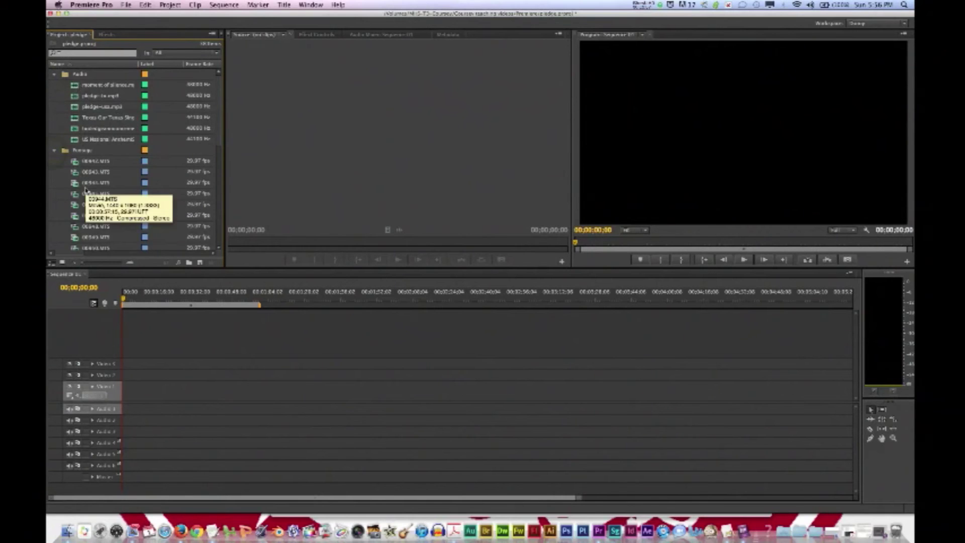
click(54, 151)
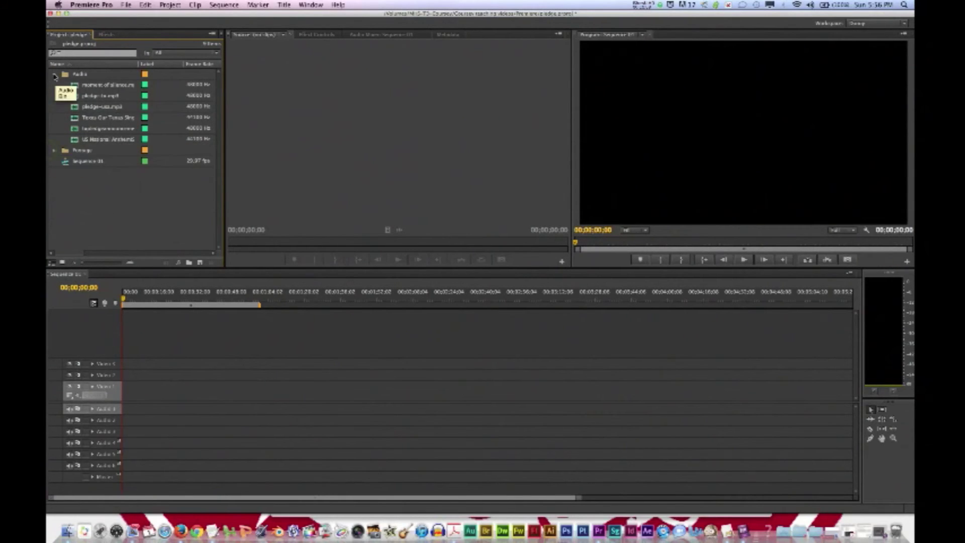
click(54, 75)
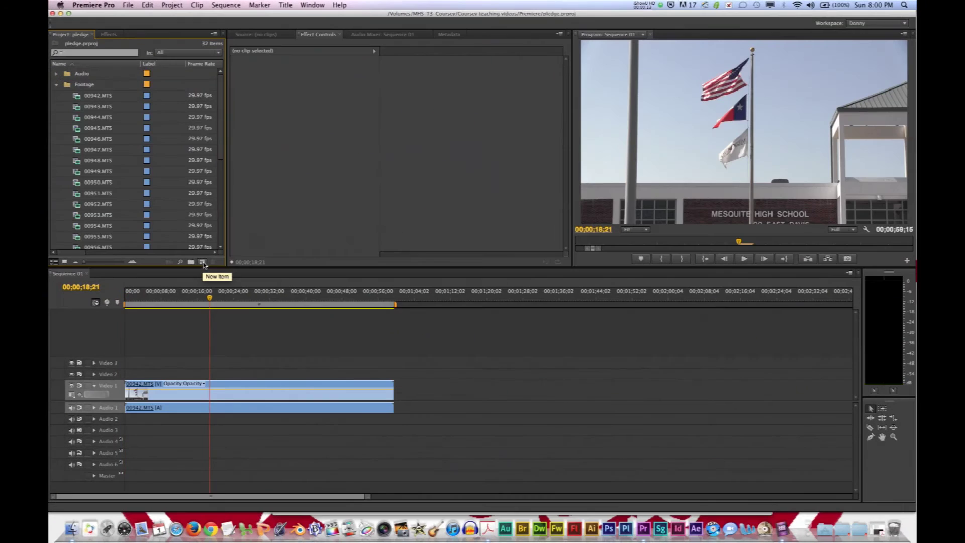
Browse the New Item list, then create a new bin with its default name
click(203, 263)
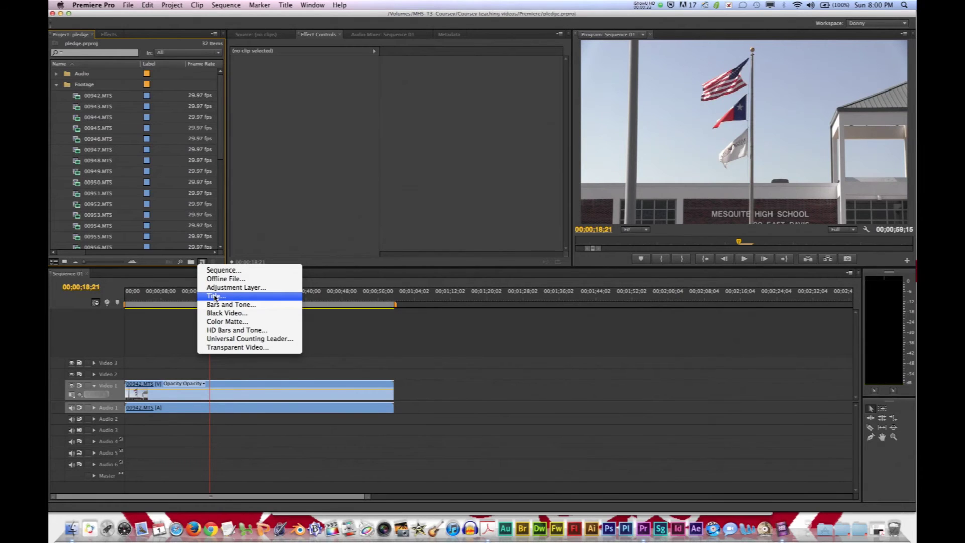
click(155, 262)
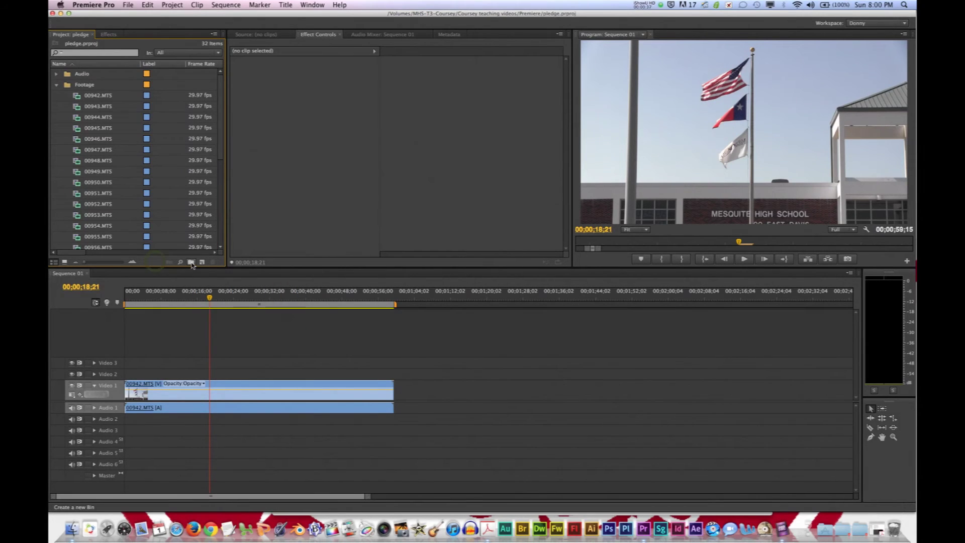
click(191, 263)
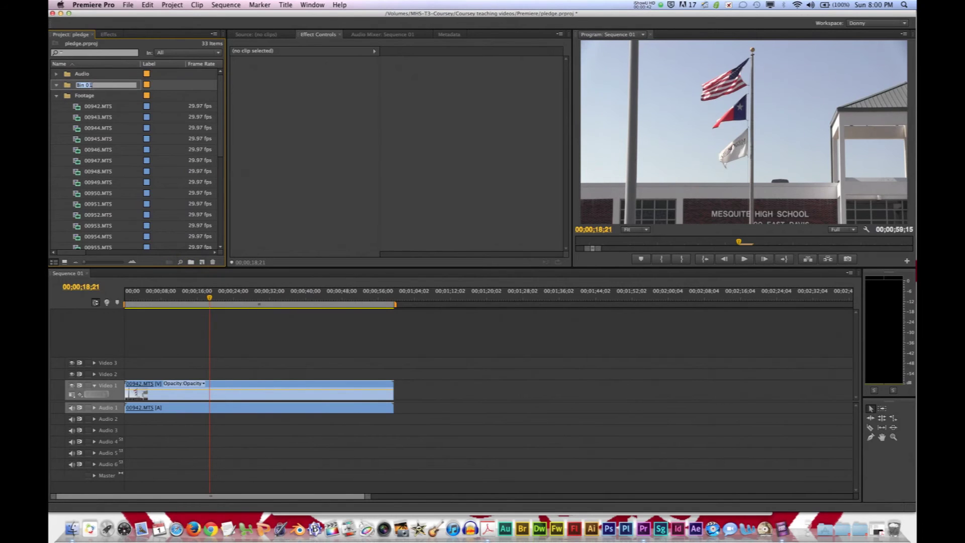
key(Return)
Switch the Project panel to Icon View and back to List View
key(super+t)
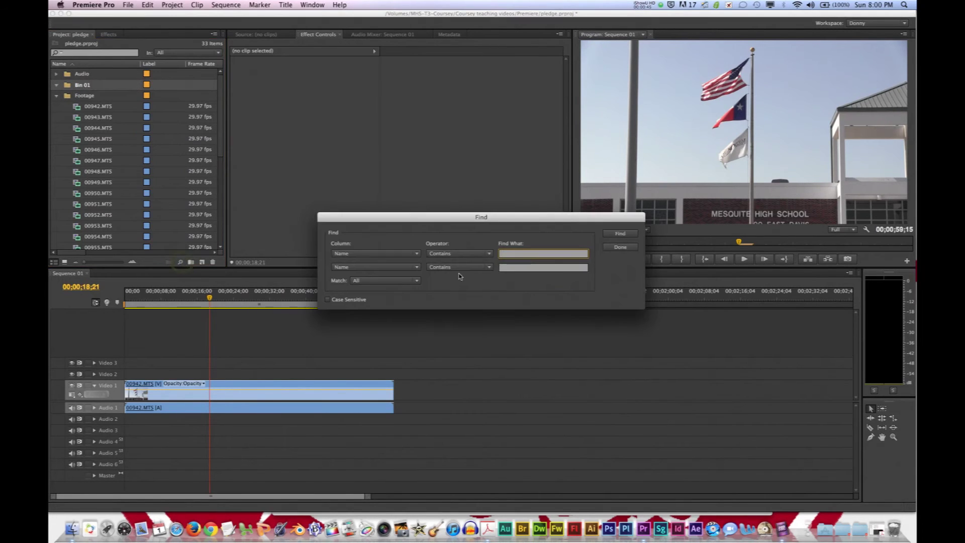
key(Escape)
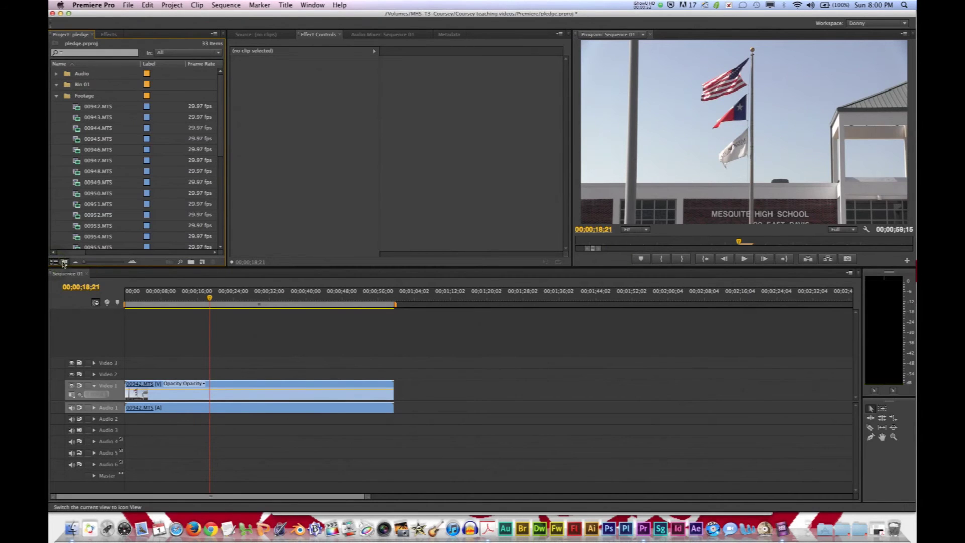
click(64, 262)
click(53, 262)
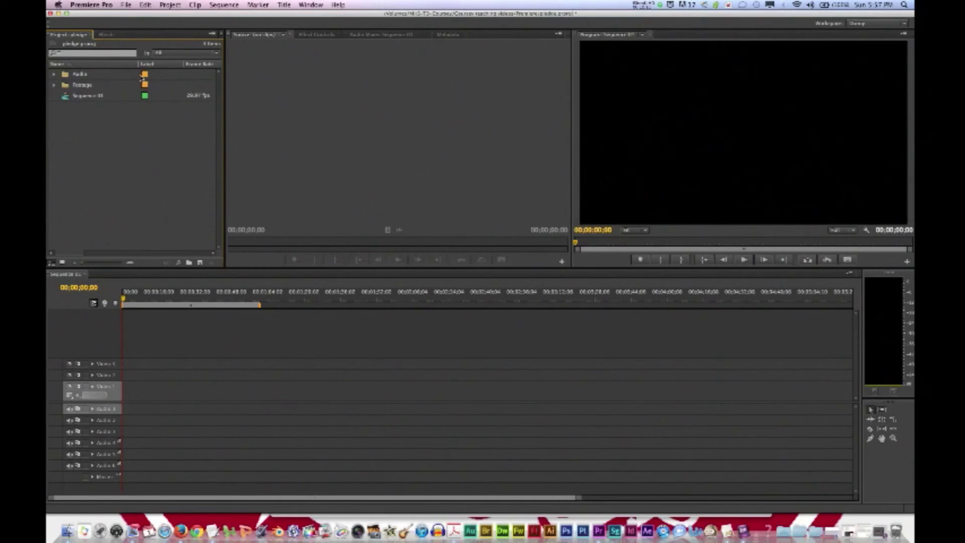
Save the pledge project with Cmd+S and bring the Project panel's bins back into view
click(107, 35)
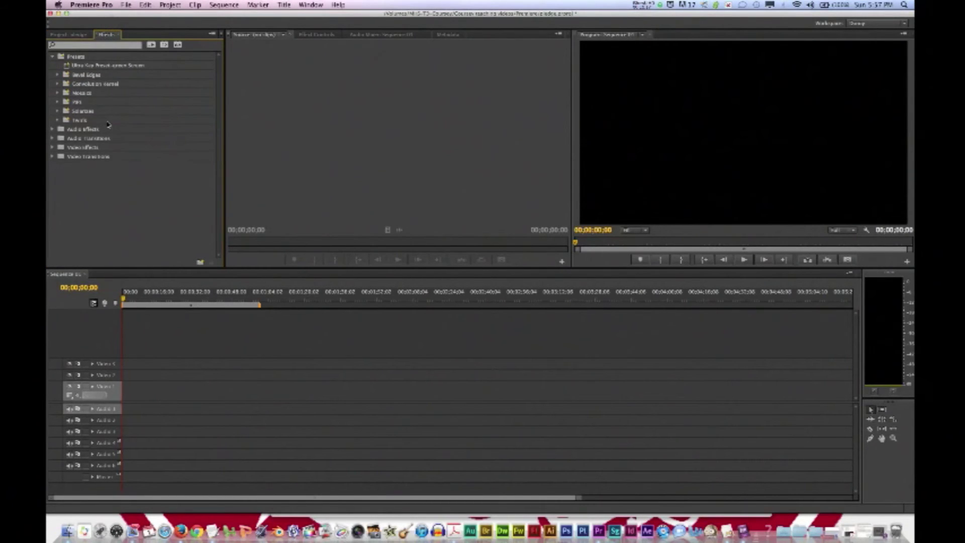
click(196, 363)
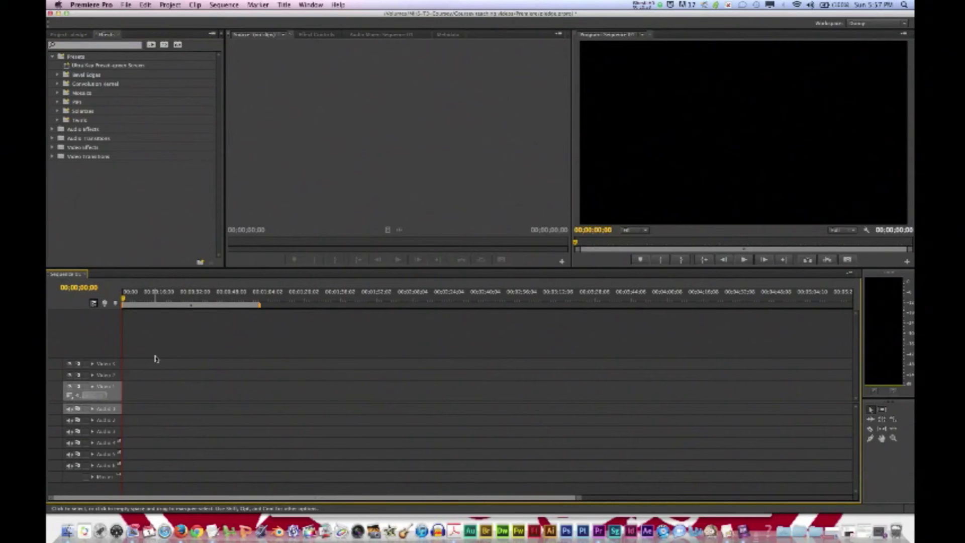
key(super+s)
click(68, 34)
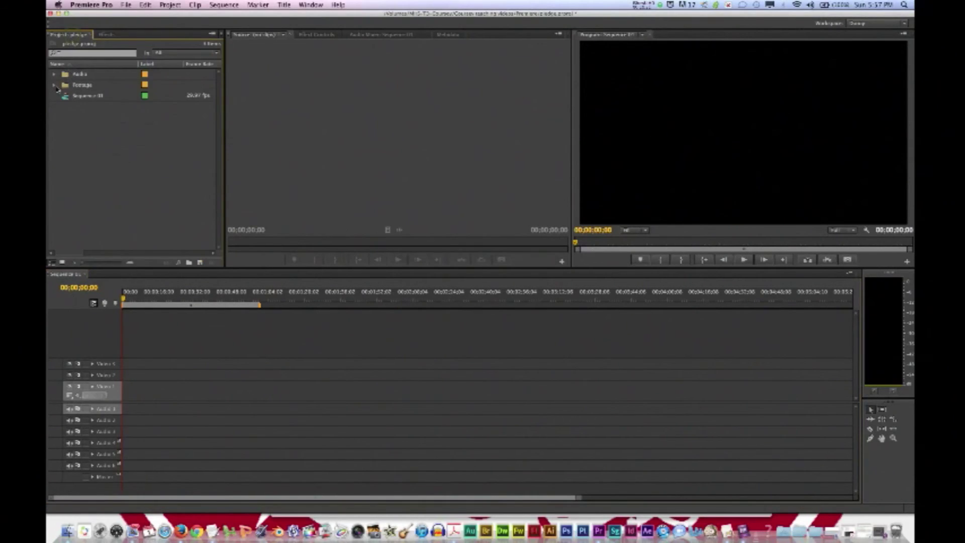
Place clip 00542.MTS at the start of Video 1 and Audio 1, keeping existing sequence settings
click(53, 85)
drag(83, 95, 124, 397)
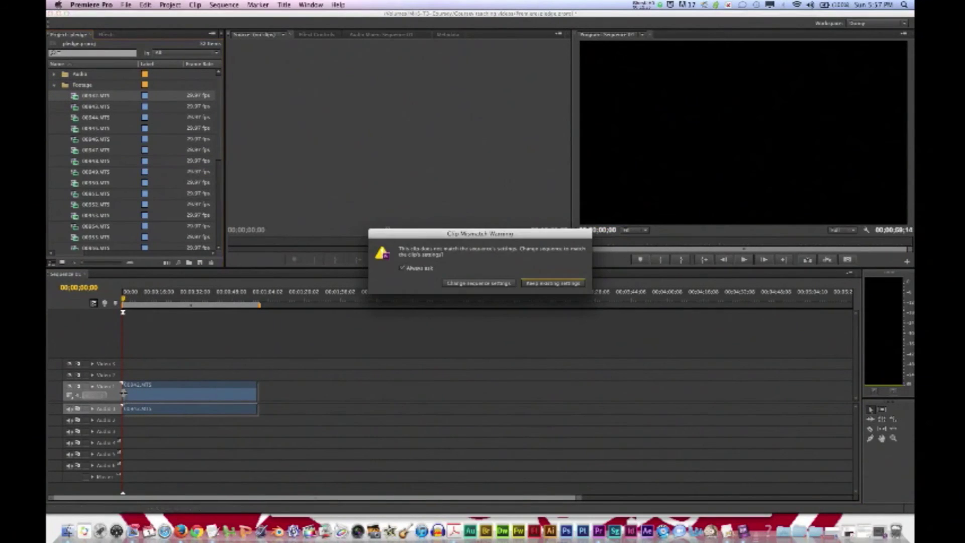
click(546, 285)
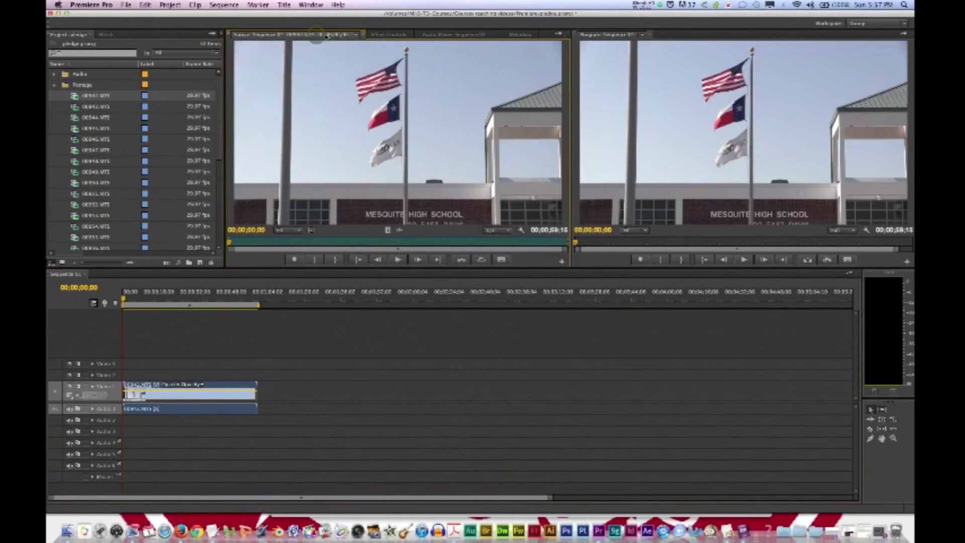
click(379, 34)
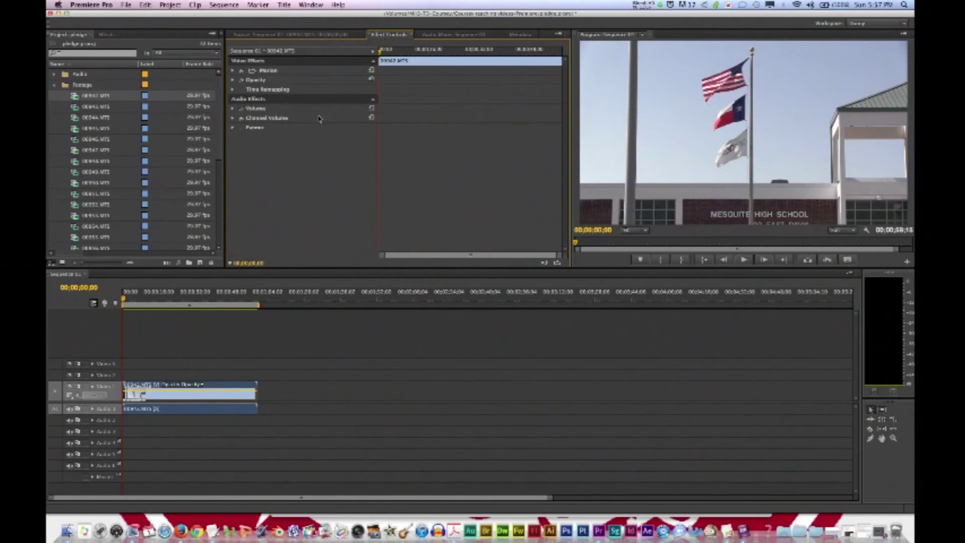
click(206, 335)
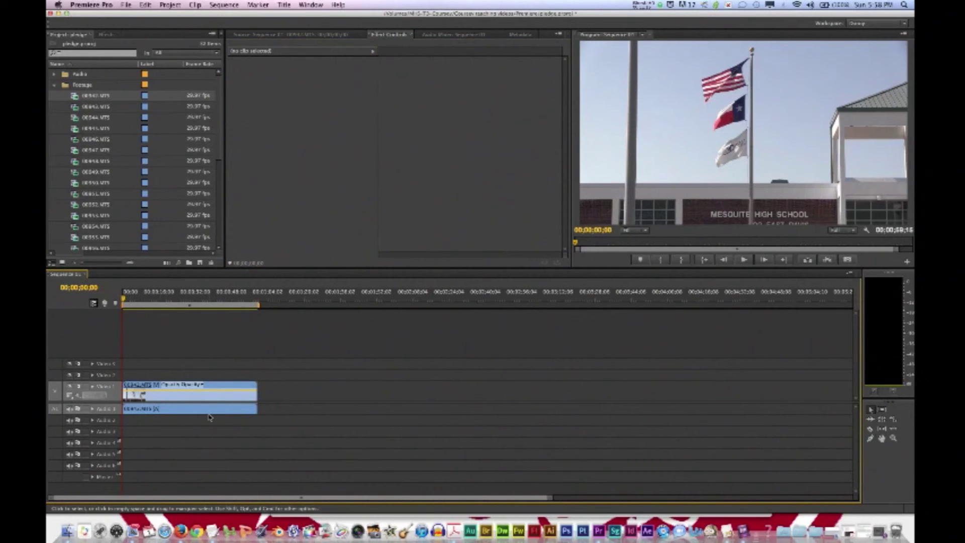
View the Audio Mixer, then load the 00542.MTS flagpole clip in the Source Monitor
click(435, 35)
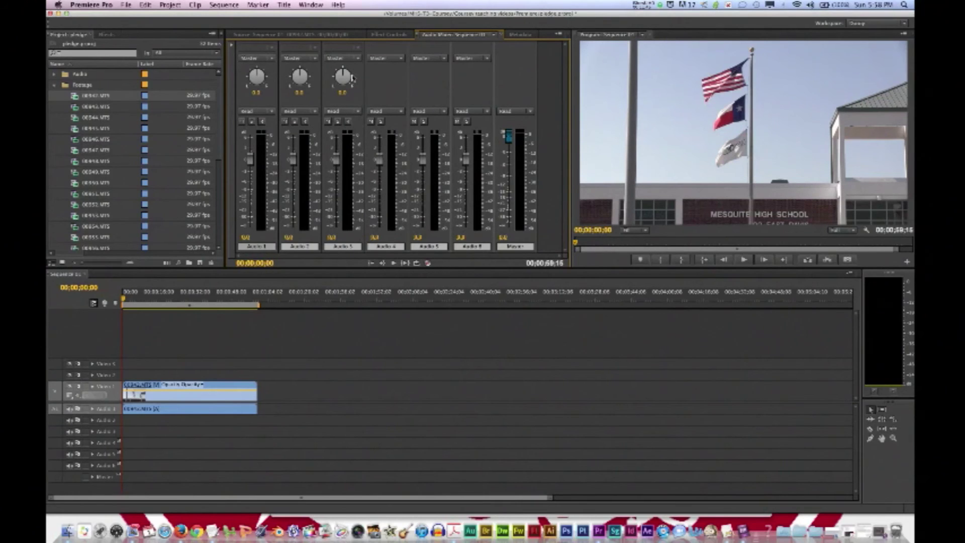
key(shift+2)
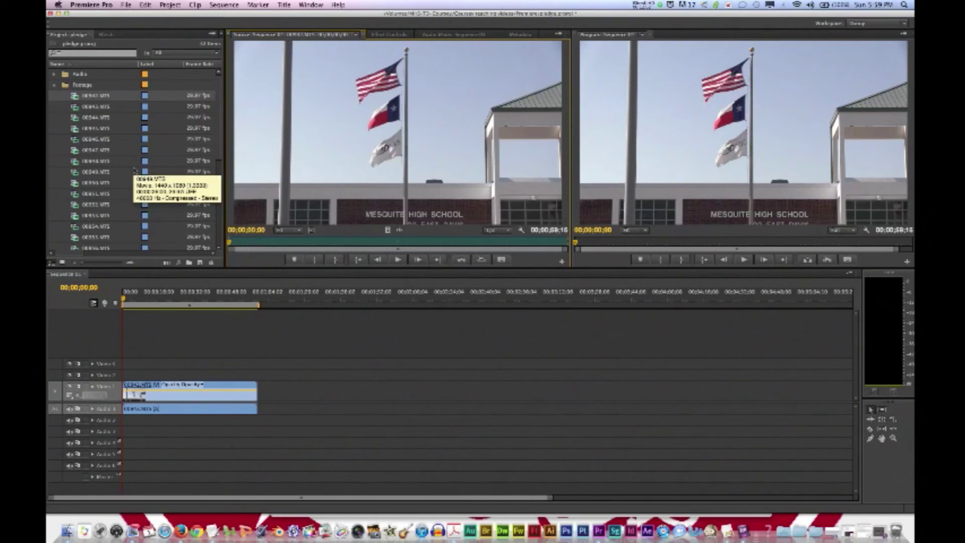
Preview the parking-lot clip, scrub the sequence to 00;00;16;06, then close the source clip
double_click(87, 141)
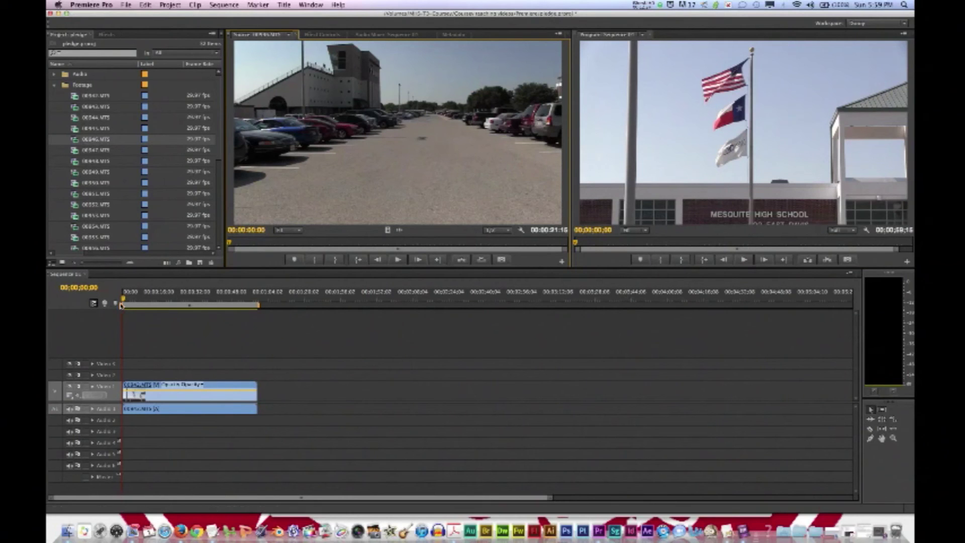
drag(123, 301, 158, 305)
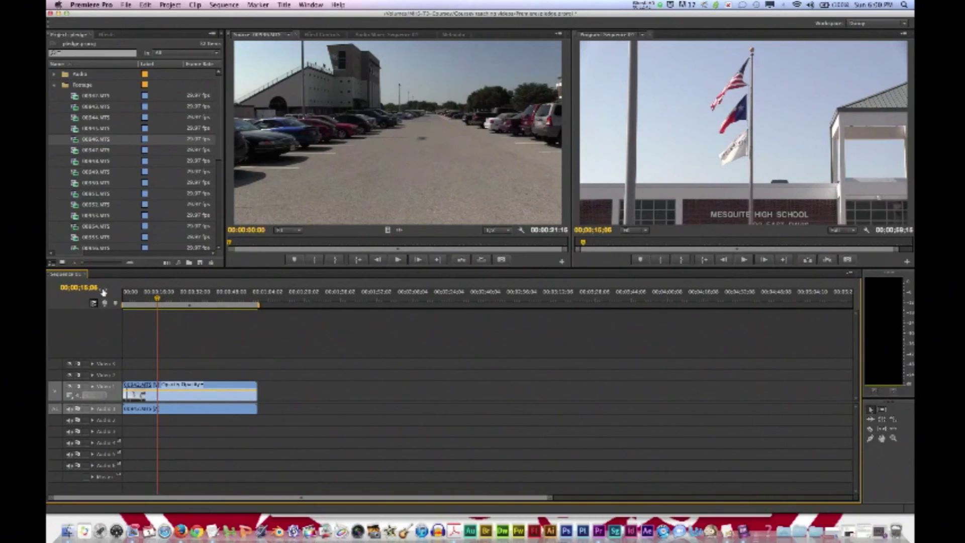
key(super+w)
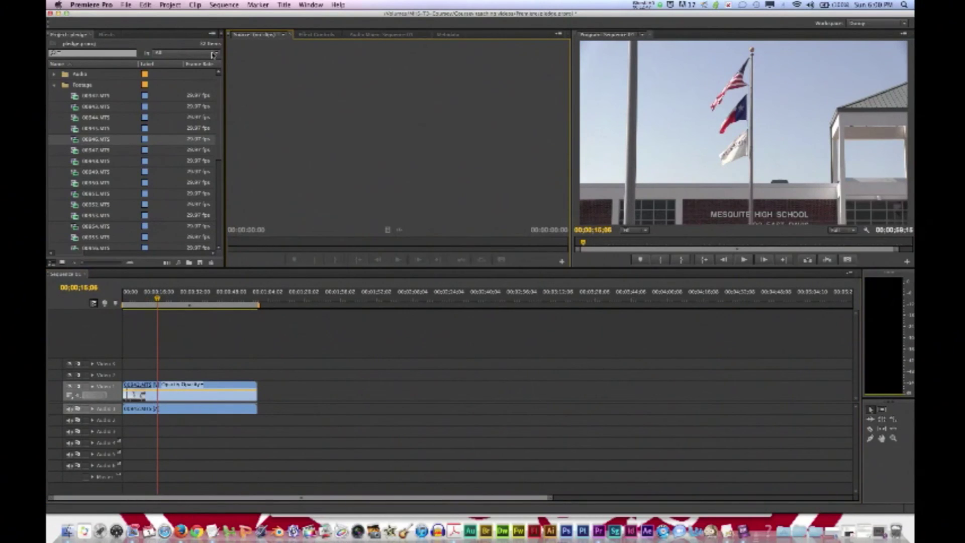
Expand Audio Transitions, Video Transitions and the Twirls presets in the Effects panel
click(302, 35)
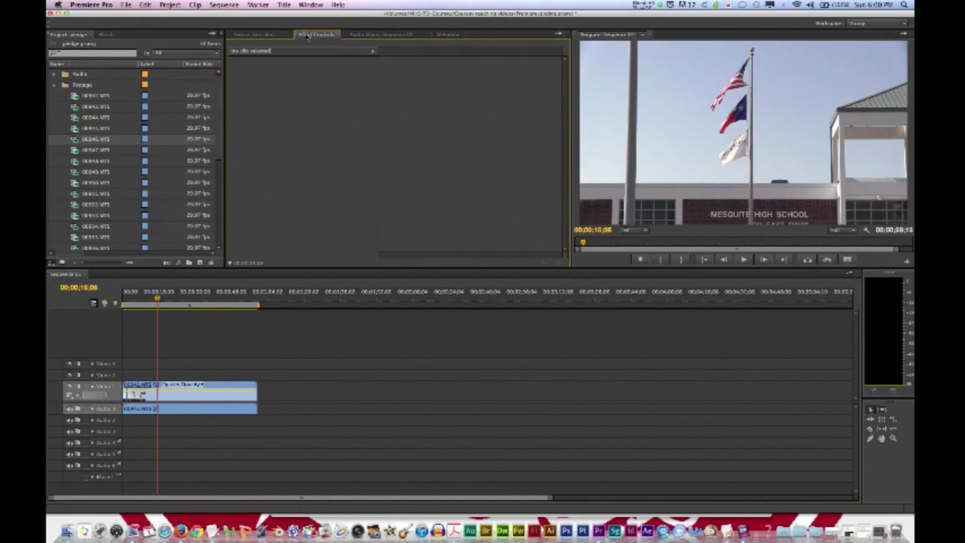
click(102, 35)
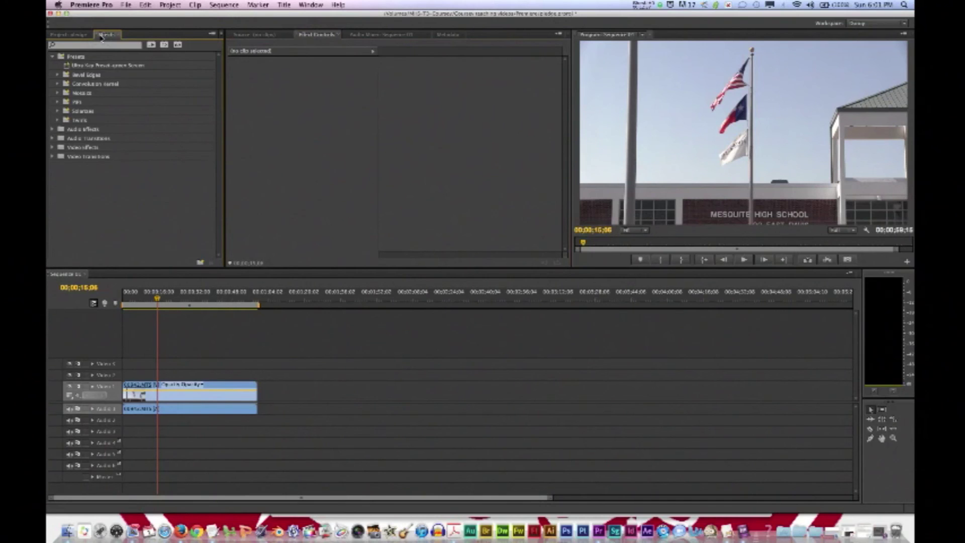
click(52, 138)
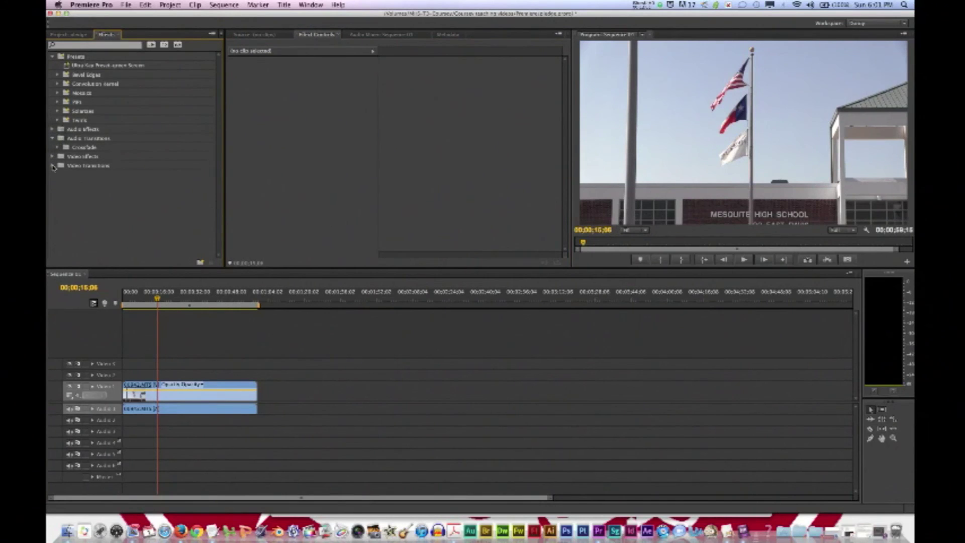
click(53, 165)
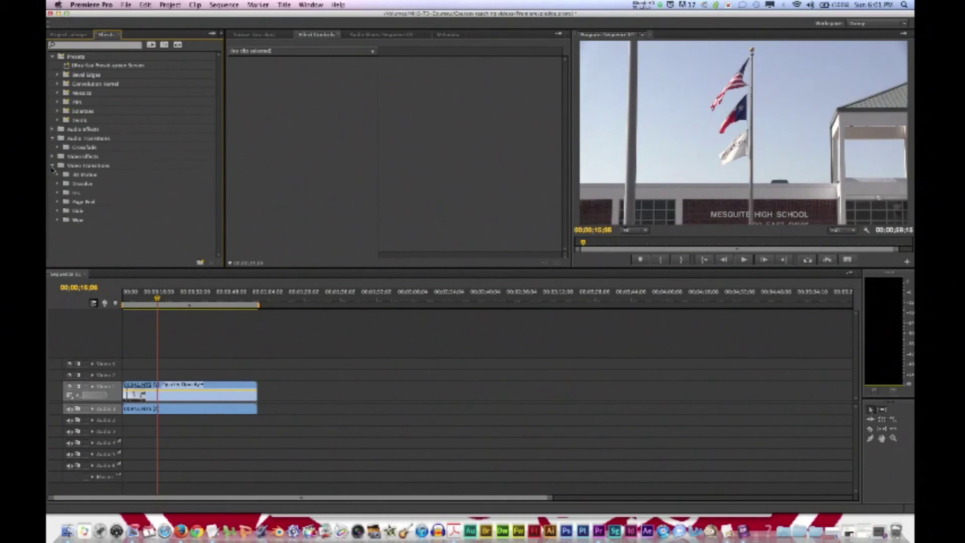
click(57, 121)
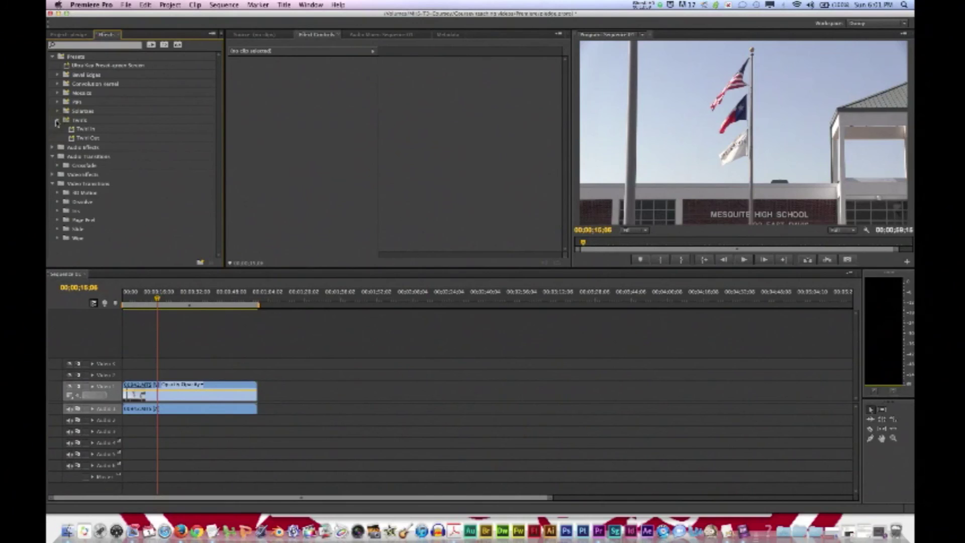
click(64, 275)
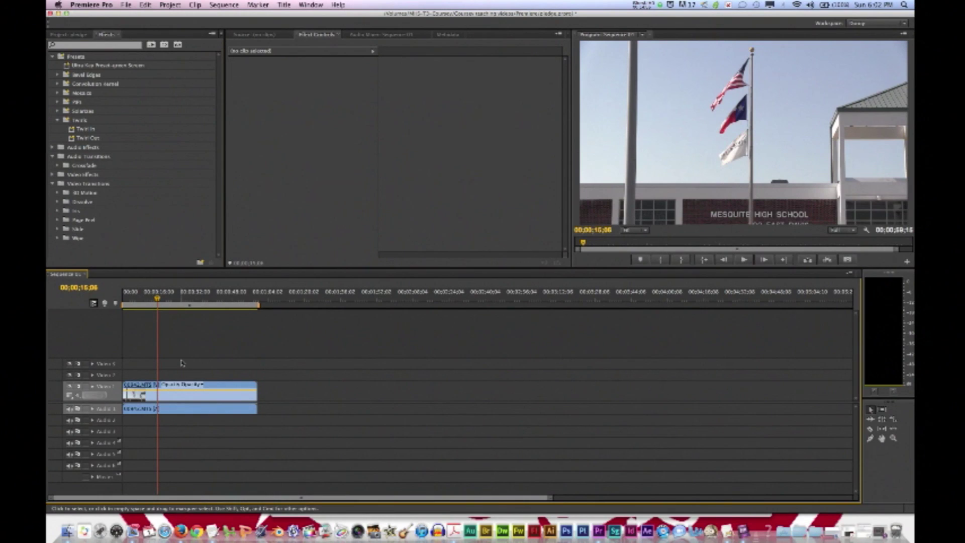
click(195, 39)
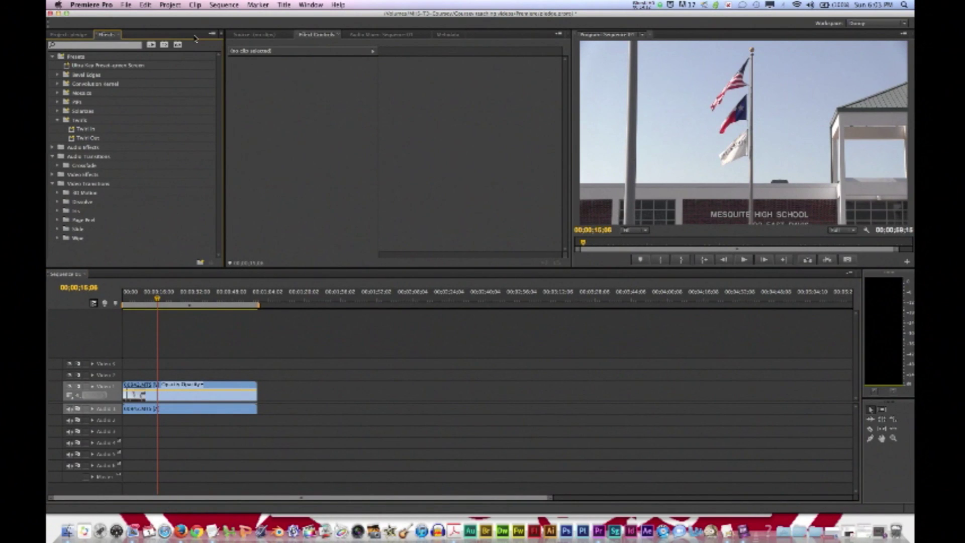
click(211, 33)
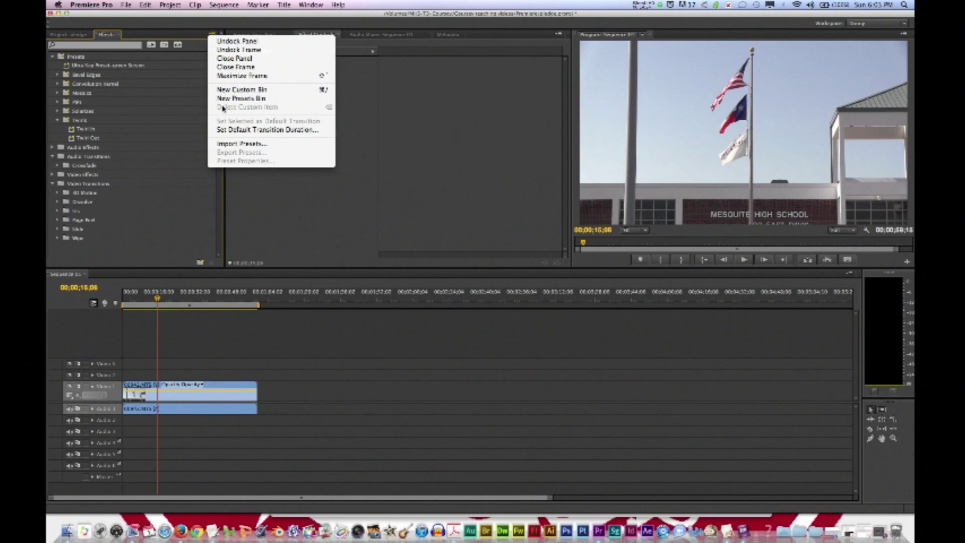
click(181, 33)
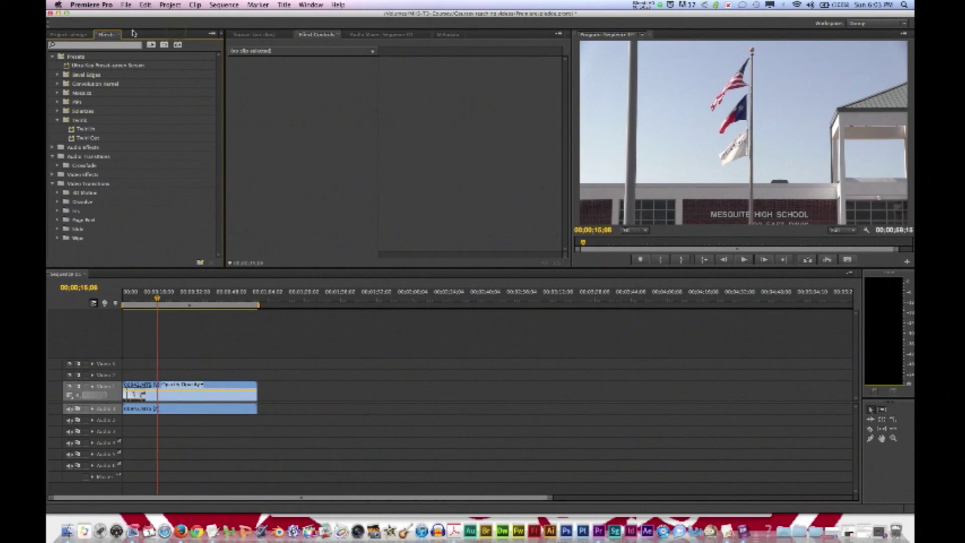
click(310, 5)
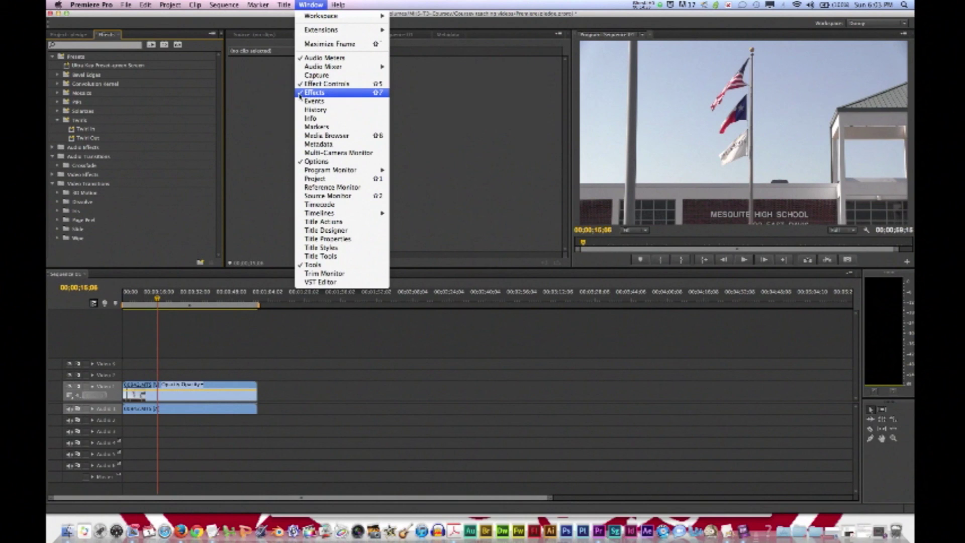
mouse_move(311, 20)
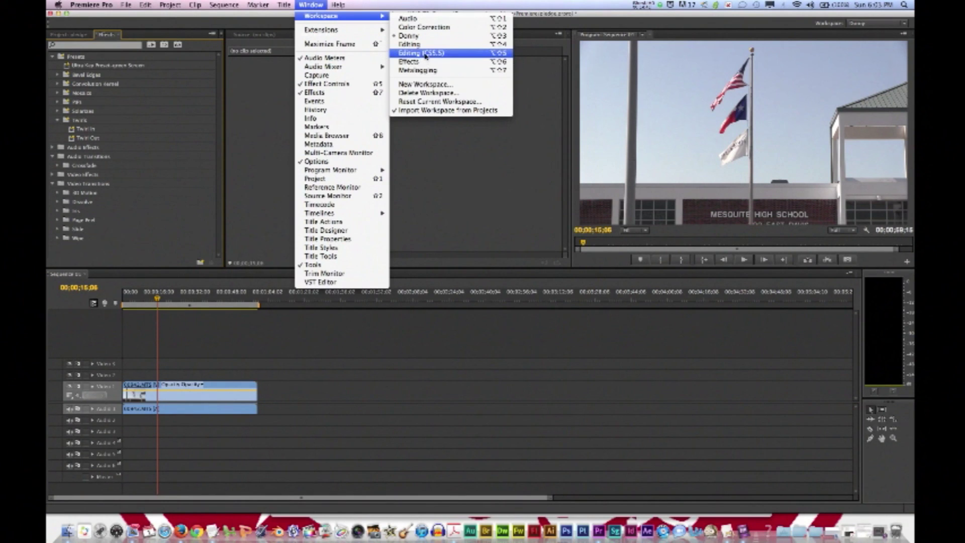
click(423, 27)
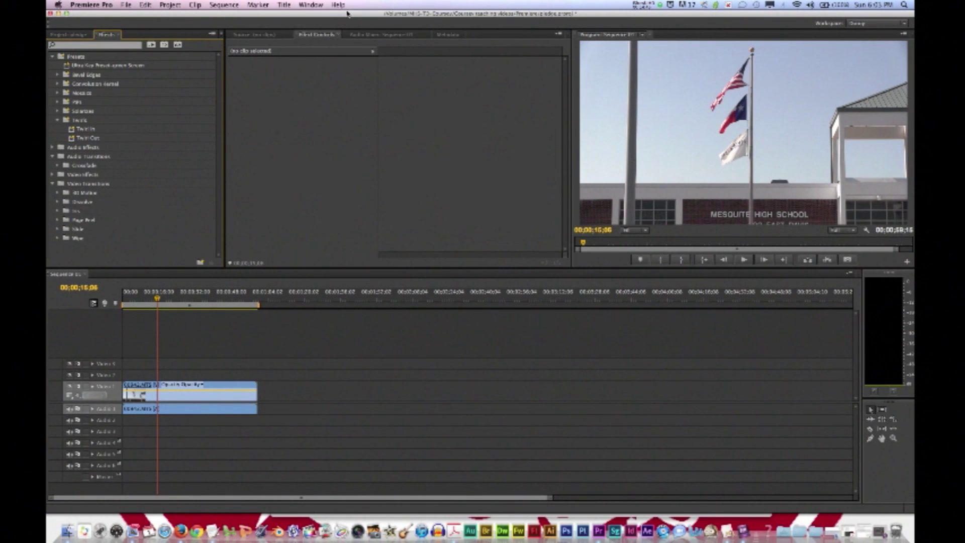
Zoom the timeline in on the flagpole clip, play it full screen, then exit full screen
click(890, 403)
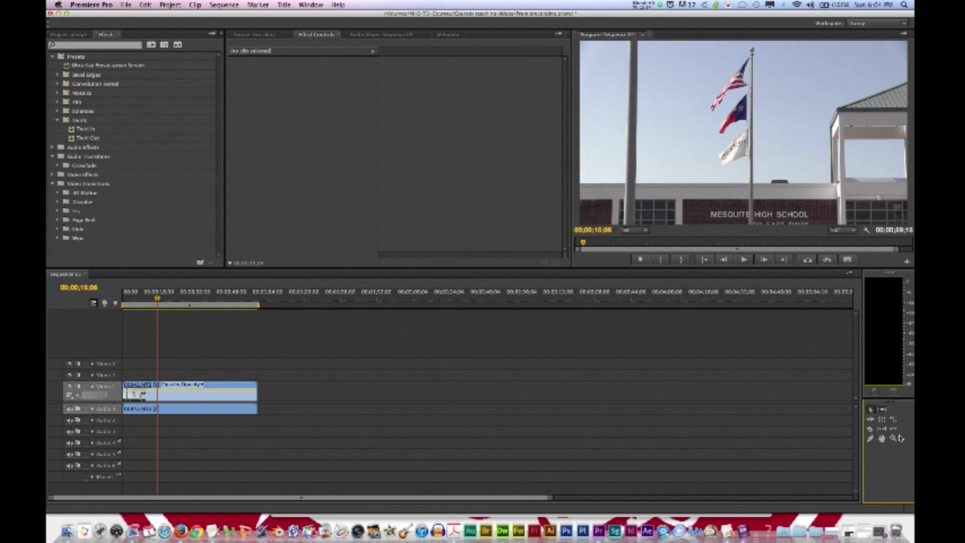
key(equal)
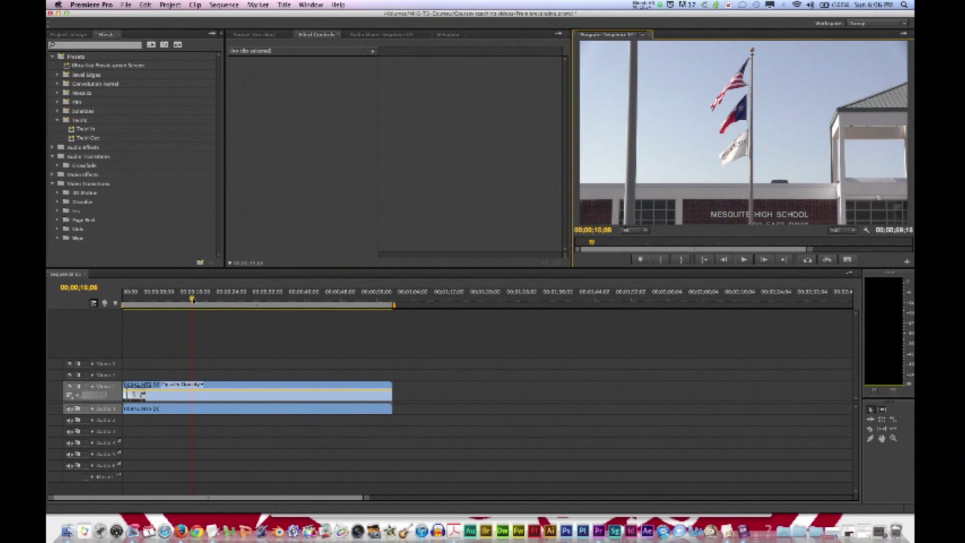
key(ctrl+equal)
key(ctrl+equal)
key(ctrl+equal)
key(ctrl+equal)
key(ctrl+equal)
key(ctrl+equal)
key(ctrl+equal)
key(ctrl+equal)
key(ctrl+equal)
key(ctrl+equal)
key(ctrl+equal)
key(ctrl+equal)
key(ctrl+equal)
key(ctrl+equal)
key(ctrl+equal)
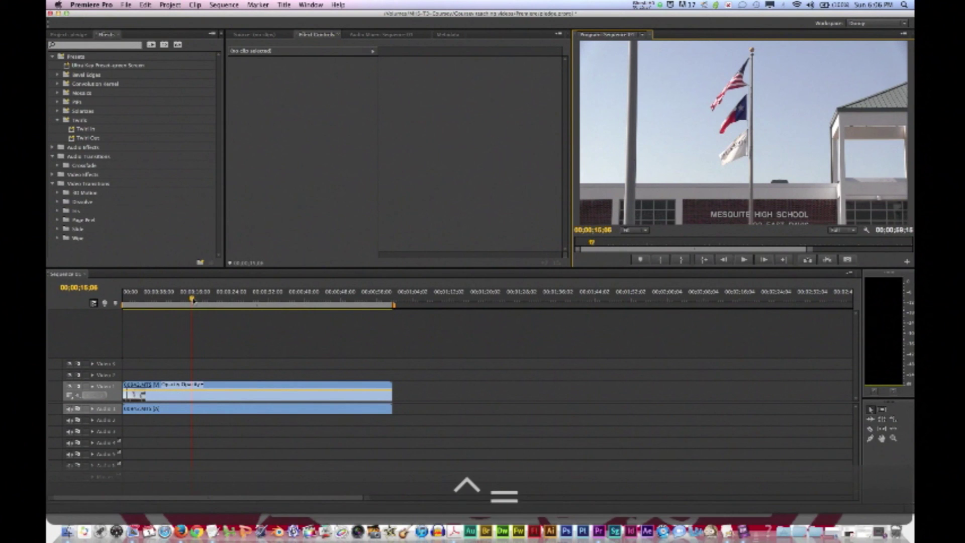
key(ctrl+equal)
key(ctrl+grave)
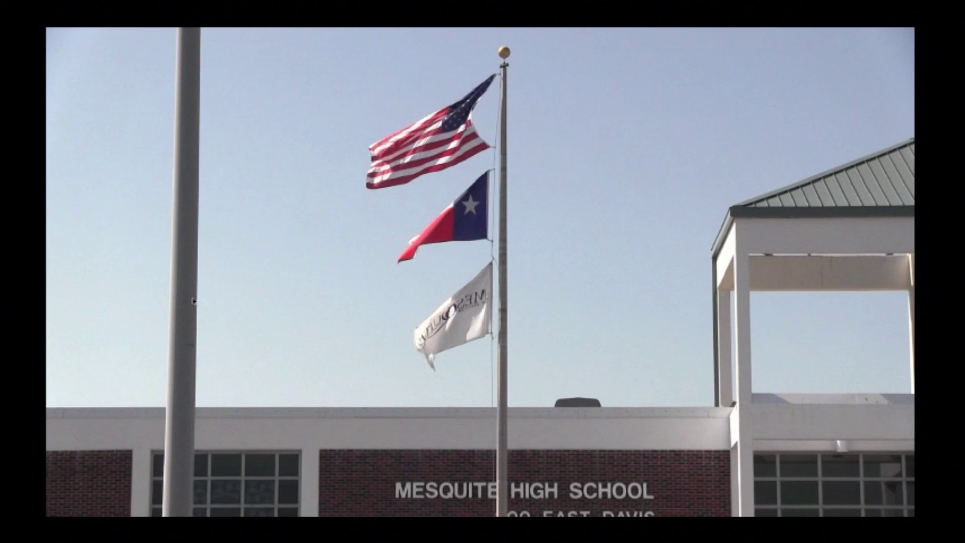
key(ctrl+grave)
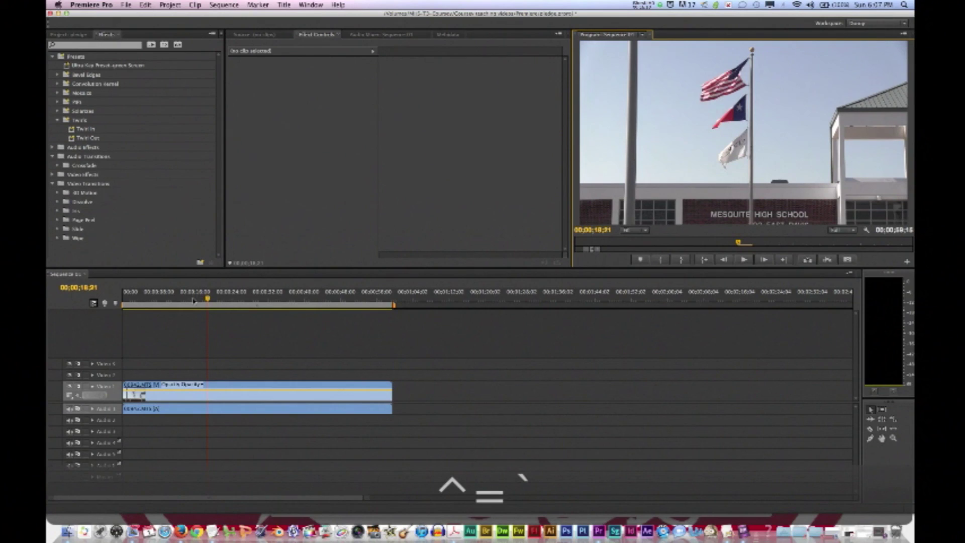